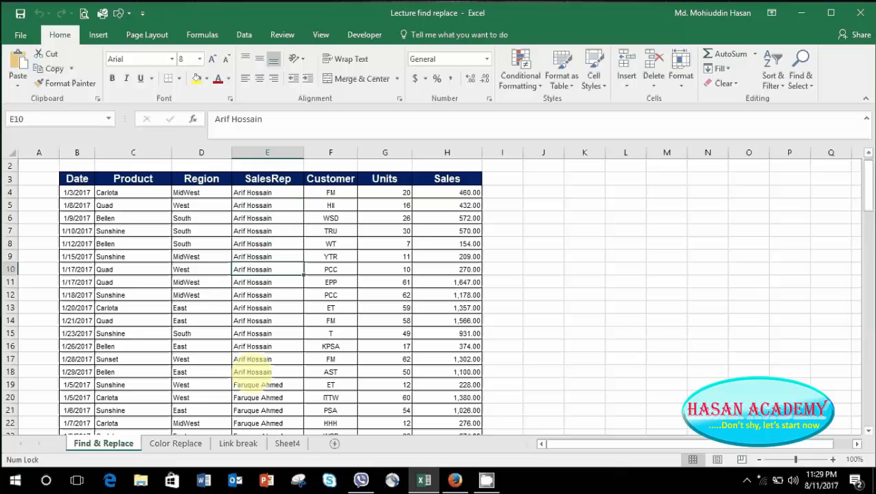
# Examine the names in the SalesRep column of the Find & Replace sheet, down to the end of the data and back up.
pyautogui.press('Down')
pyautogui.press('Down')
pyautogui.press('Down')
pyautogui.press('Down')
pyautogui.press('Down')
pyautogui.press('Down')
pyautogui.press('Down')
pyautogui.press('Down')
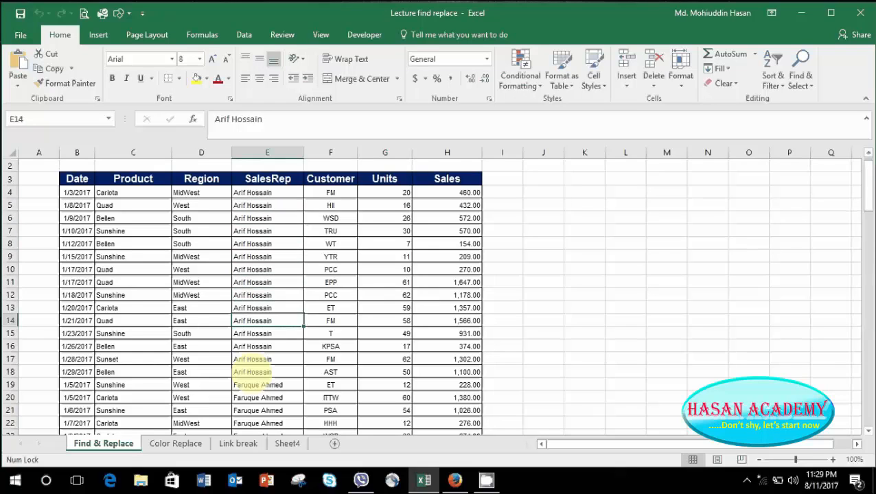
pyautogui.press('Up')
pyautogui.press('Up')
pyautogui.press('Up')
pyautogui.press('Up')
pyautogui.press('Down')
pyautogui.press('Down')
pyautogui.press('Down')
pyautogui.press('Down')
pyautogui.press('Down')
pyautogui.press('Down')
pyautogui.press('Down')
pyautogui.press('Down')
pyautogui.press('Down')
pyautogui.press('Down')
pyautogui.press('Down')
pyautogui.press('Down')
pyautogui.press('Down')
pyautogui.press('Down')
pyautogui.press('Down')
pyautogui.press('Down')
pyautogui.press('Down')
pyautogui.press('Down')
pyautogui.press('Down')
pyautogui.press('Down')
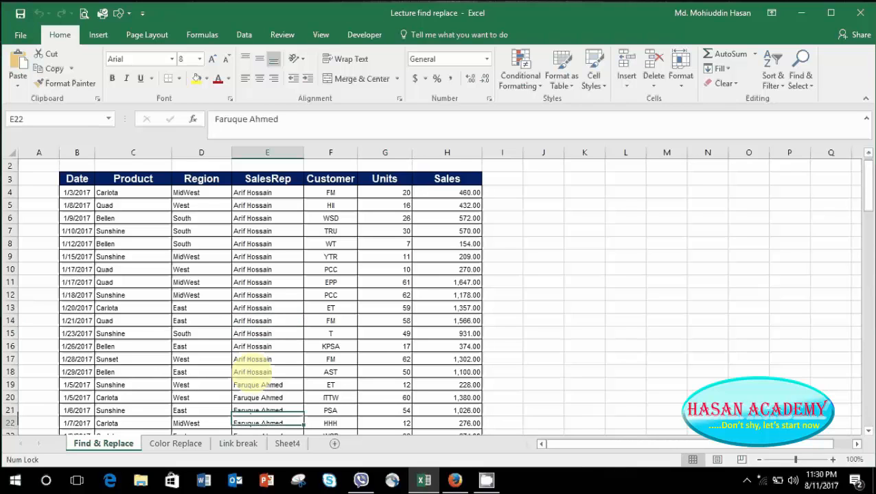
pyautogui.press('Down')
pyautogui.press('Down')
pyautogui.press('Down')
pyautogui.press('Down')
pyautogui.press('Down')
pyautogui.press('Down')
pyautogui.press('Down')
pyautogui.press('Down')
pyautogui.press('Down')
pyautogui.press('Down')
pyautogui.press('Down')
pyautogui.press('Down')
pyautogui.press('Down')
pyautogui.press('Down')
pyautogui.press('Down')
pyautogui.press('Down')
pyautogui.press('Down')
pyautogui.press('Down')
pyautogui.press('Down')
pyautogui.press('Down')
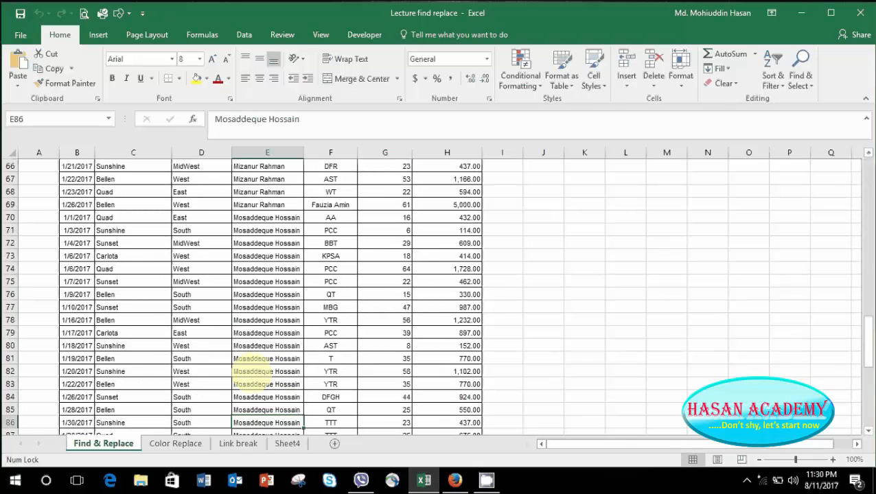
pyautogui.press('Up')
pyautogui.press('Up')
pyautogui.press('Up')
pyautogui.press('Up')
pyautogui.press('Up')
pyautogui.press('Up')
pyautogui.press('Up')
pyautogui.press('Up')
pyautogui.press('Up')
pyautogui.press('Up')
pyautogui.press('Up')
pyautogui.press('Up')
pyautogui.press('Up')
pyautogui.press('Up')
pyautogui.press('Up')
pyautogui.press('Up')
pyautogui.press('Up')
pyautogui.press('Up')
pyautogui.press('Up')
pyautogui.press('Up')
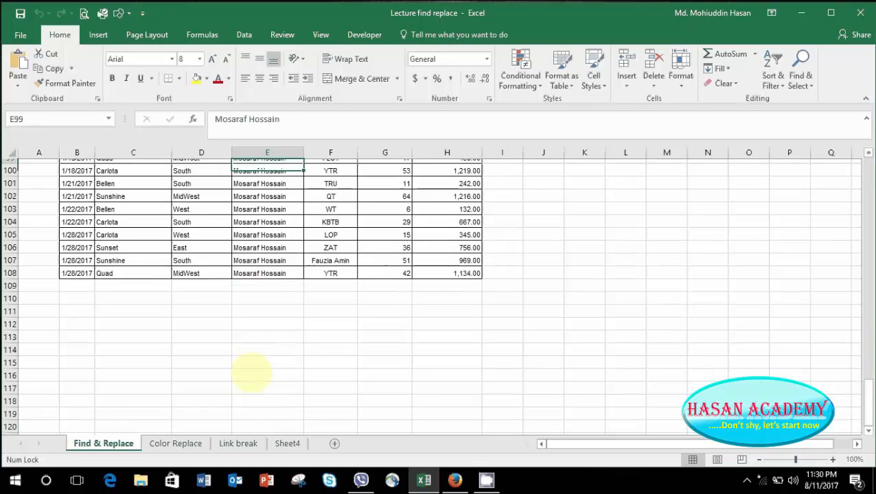
pyautogui.press('Up')
pyautogui.press('Up')
pyautogui.press('Up')
pyautogui.press('Up')
pyautogui.press('Up')
pyautogui.press('Up')
pyautogui.press('Up')
pyautogui.press('Up')
pyautogui.press('Up')
pyautogui.press('Up')
pyautogui.press('Up')
pyautogui.press('Up')
pyautogui.press('Up')
pyautogui.press('Up')
pyautogui.press('Up')
pyautogui.press('Up')
pyautogui.press('Up')
pyautogui.press('Up')
pyautogui.press('Up')
pyautogui.press('Up')
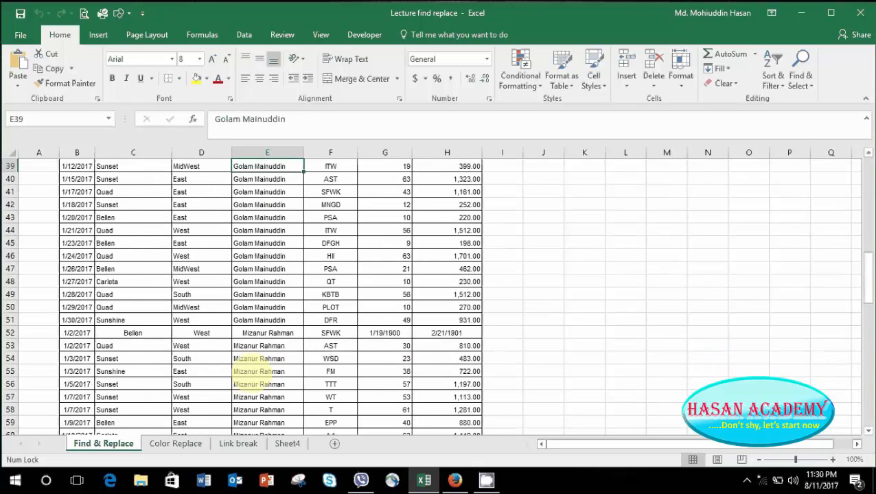
pyautogui.press('Up')
pyautogui.press('Up')
pyautogui.press('Up')
pyautogui.press('Up')
pyautogui.press('Up')
pyautogui.press('Up')
pyautogui.press('Up')
pyautogui.press('Up')
pyautogui.press('Up')
pyautogui.press('Up')
pyautogui.press('Up')
pyautogui.press('Up')
pyautogui.press('Up')
pyautogui.press('Up')
pyautogui.press('Up')
pyautogui.press('Up')
pyautogui.press('Up')
pyautogui.press('Up')
pyautogui.press('Up')
pyautogui.press('Up')
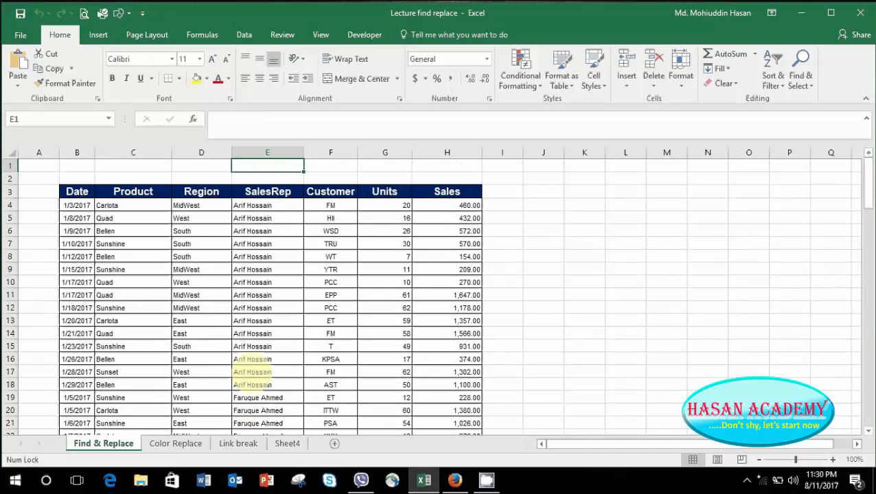
pyautogui.press('Down')
pyautogui.press('Down')
pyautogui.press('Down')
pyautogui.press('Down')
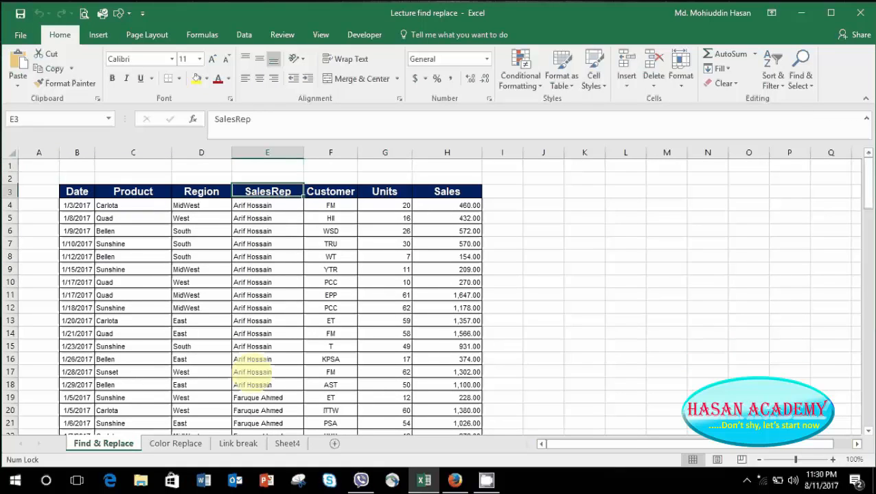
# Set up a find and replace with the sales rep name copied from cell E19 as the text to find.
pyautogui.press('Right')
pyautogui.hotkey('ctrl', 'f')
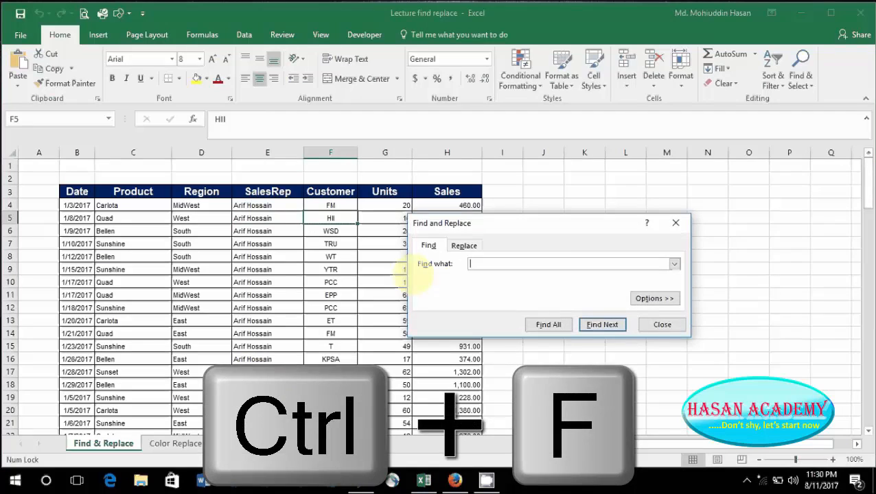
pyautogui.click(244, 218)
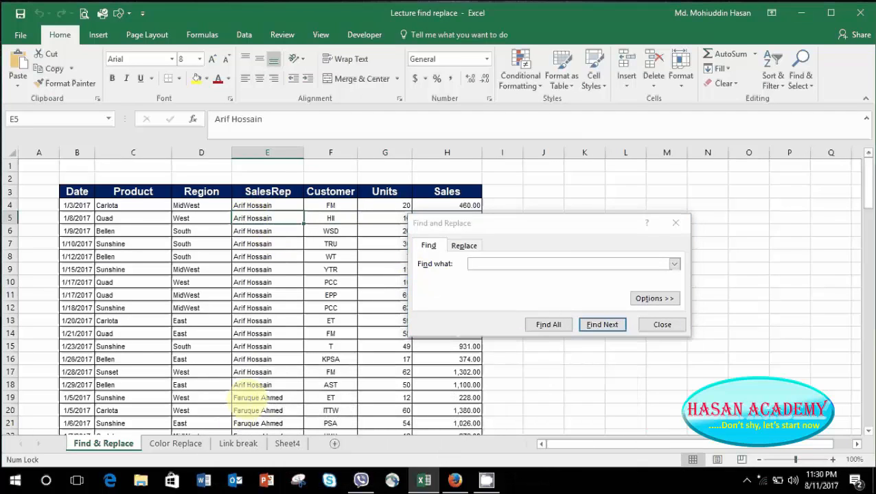
pyautogui.click(254, 398)
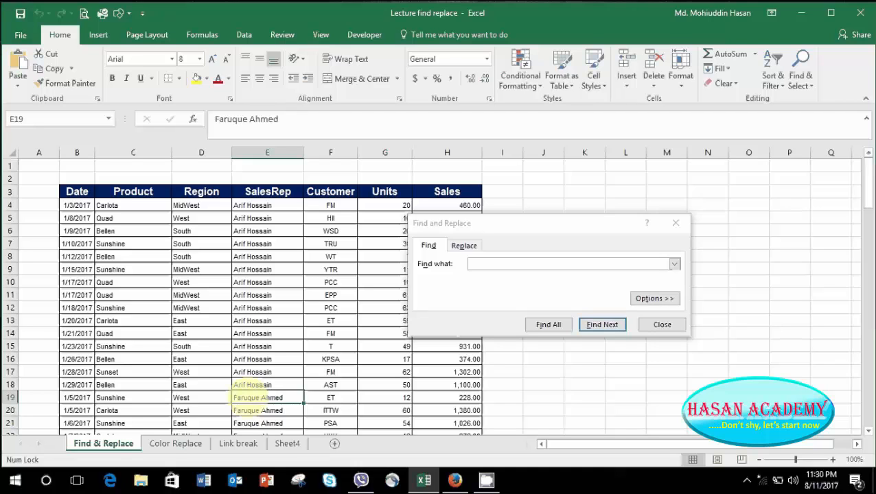
pyautogui.hotkey('ctrl', 'c')
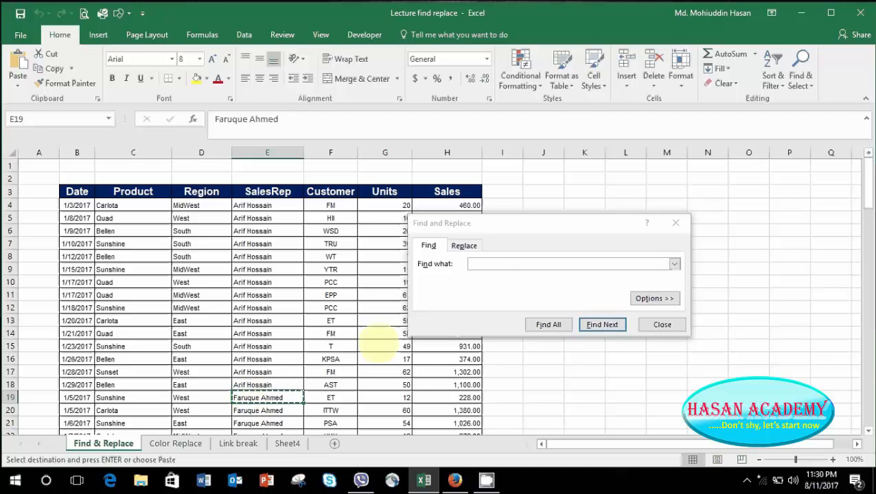
pyautogui.click(484, 264)
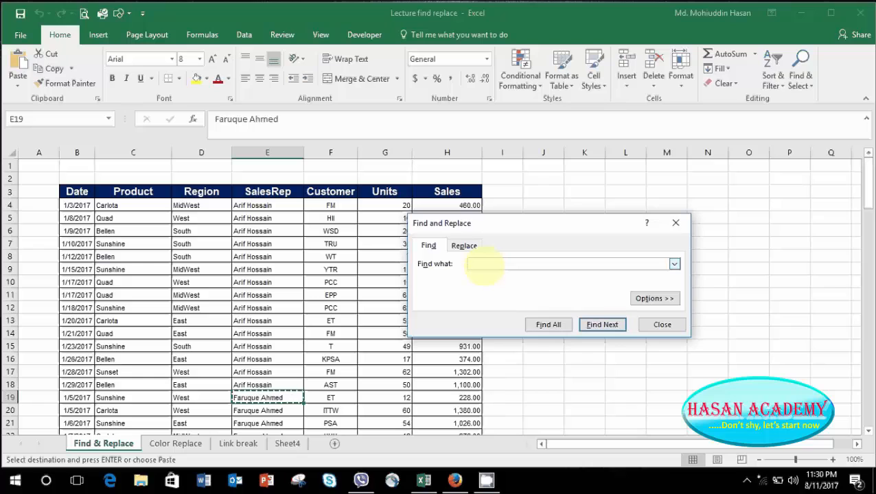
pyautogui.hotkey('ctrl', 'v')
pyautogui.click(472, 245)
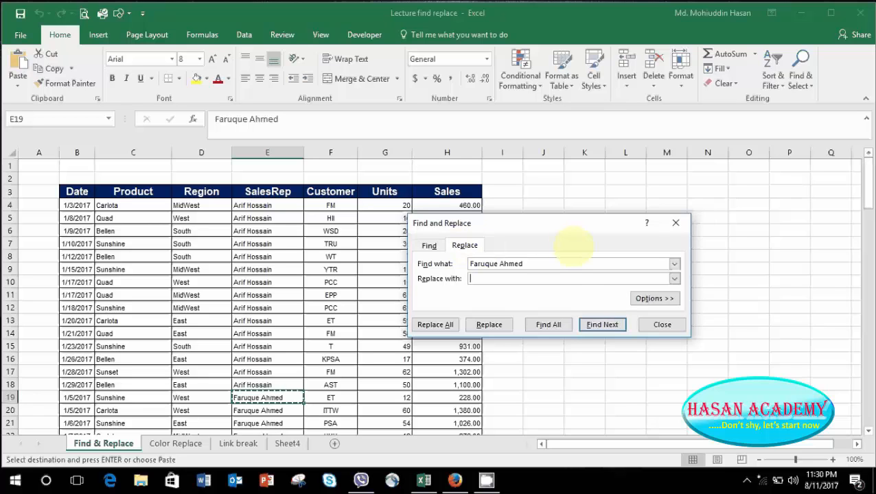
# List every cell that contains the searched sales rep name and look through the results.
pyautogui.click(548, 325)
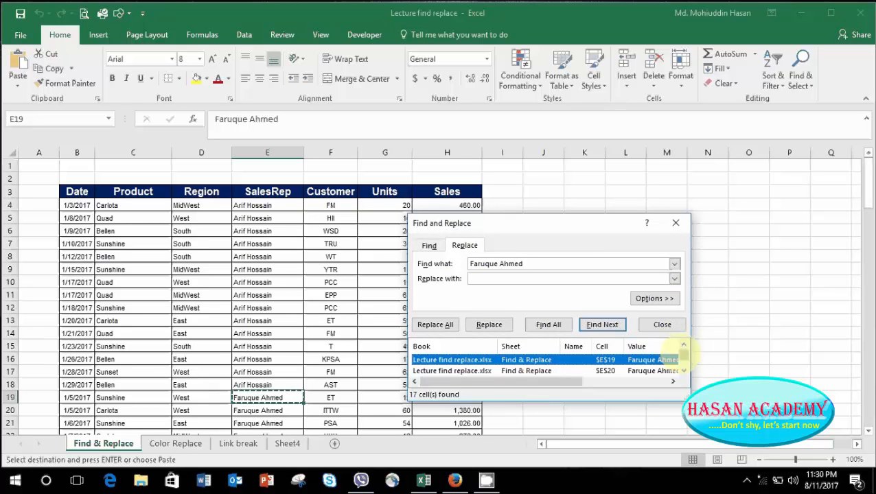
pyautogui.scroll(-5, 683, 359)
pyautogui.scroll(5, 683, 360)
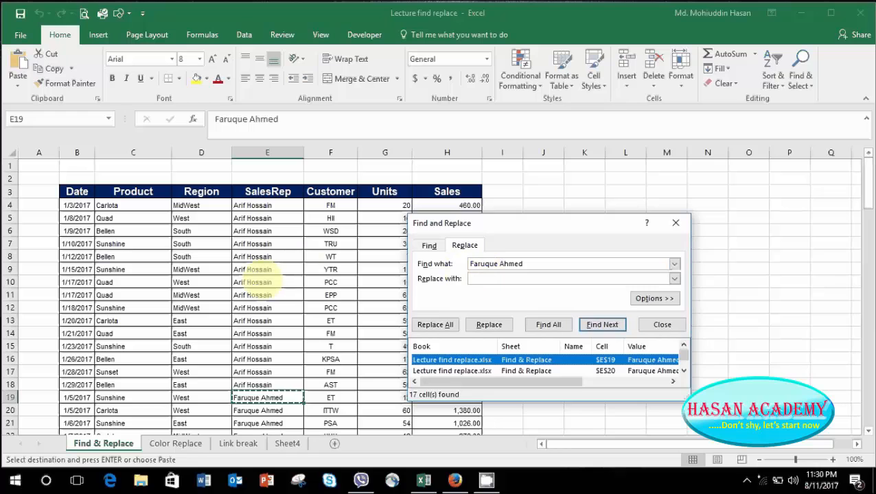
# Enter the sales rep name copied from cell E10 as the replacement text.
pyautogui.click(255, 282)
pyautogui.hotkey('ctrl', 'c')
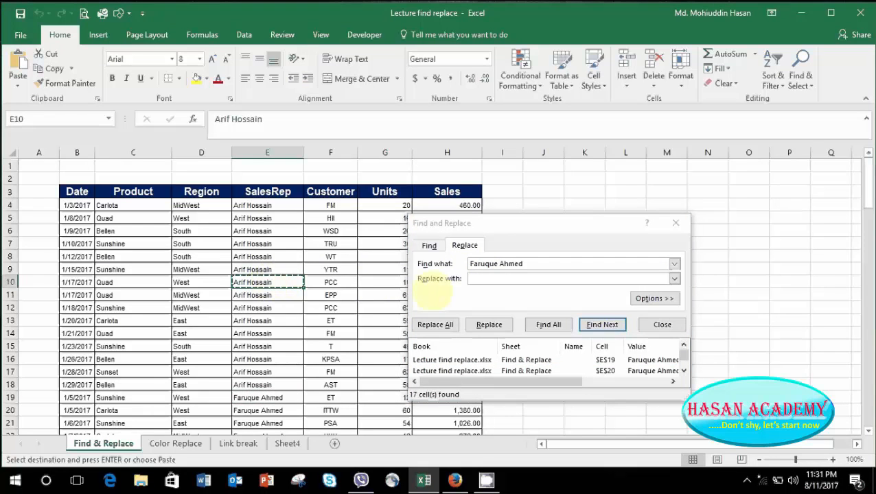
pyautogui.click(482, 279)
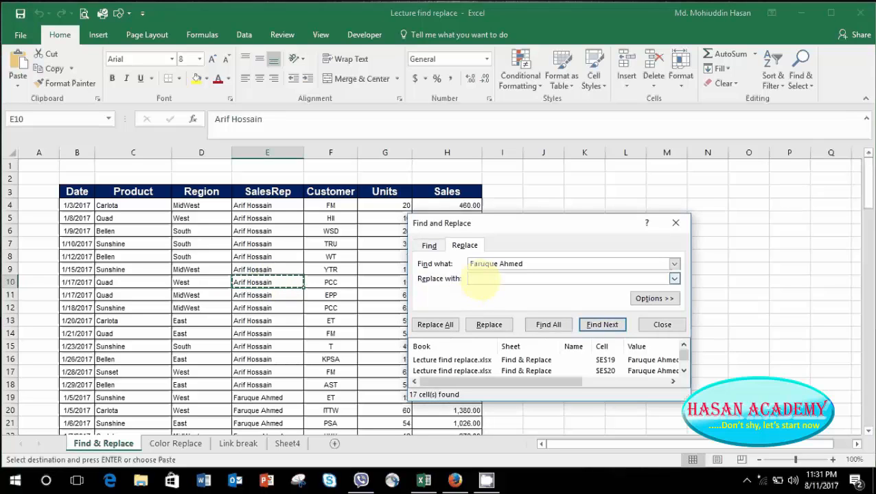
pyautogui.hotkey('ctrl', 'v')
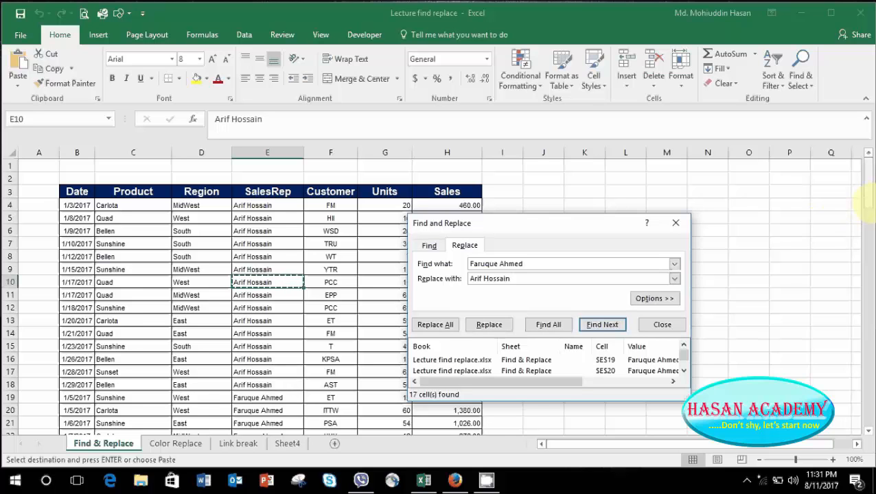
# Replace all occurrences of the searched sales rep name on the sheet with the replacement name.
pyautogui.moveTo(866, 212); pyautogui.dragTo(867, 239)
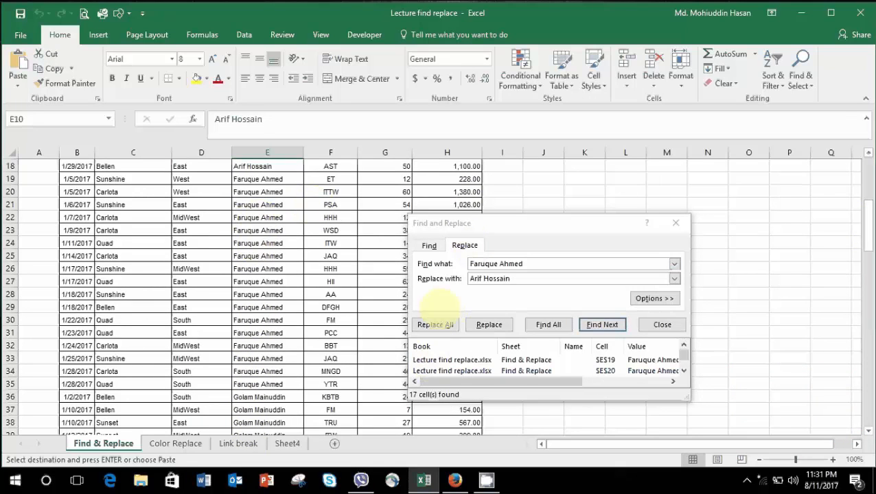
pyautogui.click(435, 324)
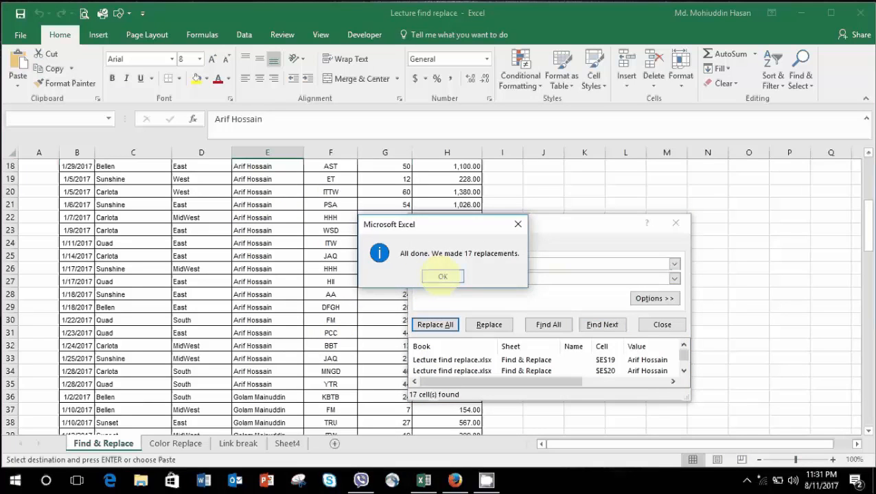
pyautogui.click(443, 276)
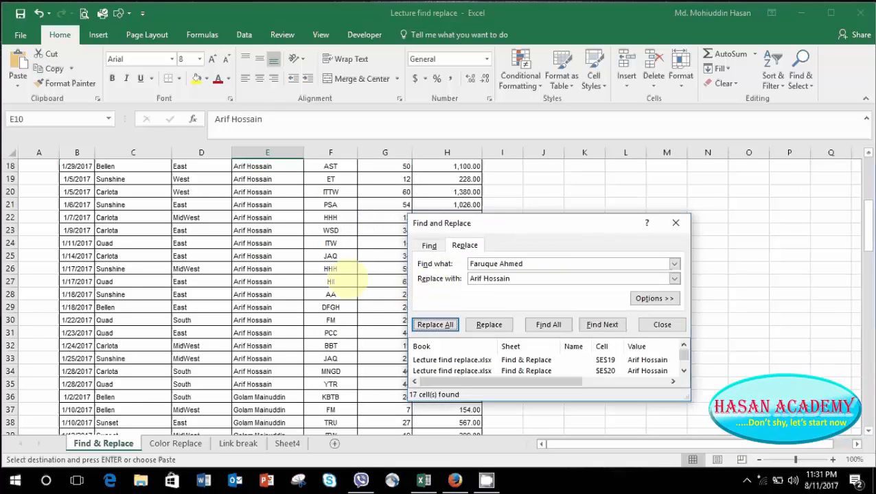
# Check the SalesRep column from the middle rows up to row 13 for the replaced names.
pyautogui.click(288, 269)
pyautogui.press('Up')
pyautogui.press('Up')
pyautogui.press('Up')
pyautogui.press('Up')
pyautogui.press('Up')
pyautogui.press('Up')
pyautogui.press('Up')
pyautogui.press('Up')
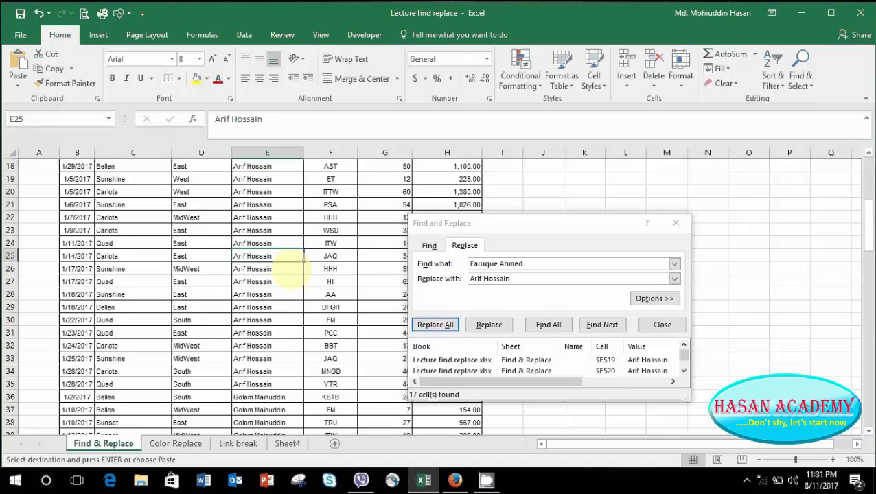
pyautogui.press('Up')
pyautogui.press('Up')
pyautogui.press('Up')
pyautogui.press('Up')
pyautogui.press('Up')
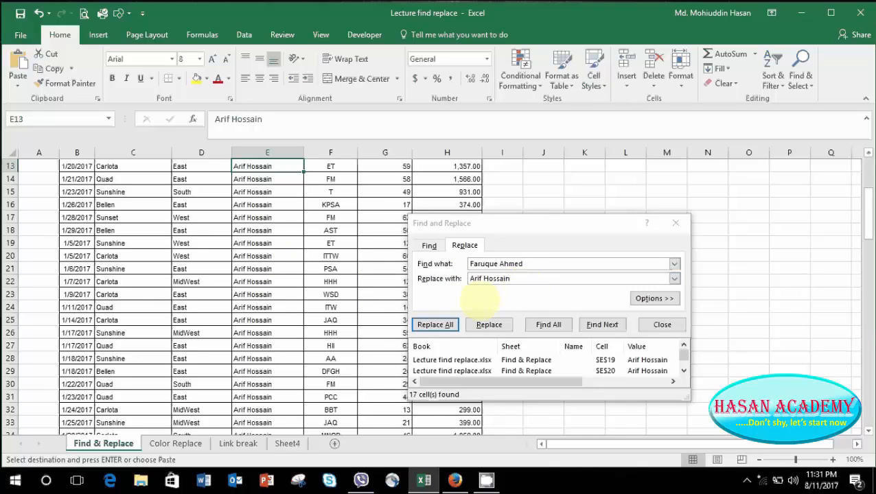
# View the extra find and replace options, hide them again and close the Find and Replace dialog.
pyautogui.click(450, 321)
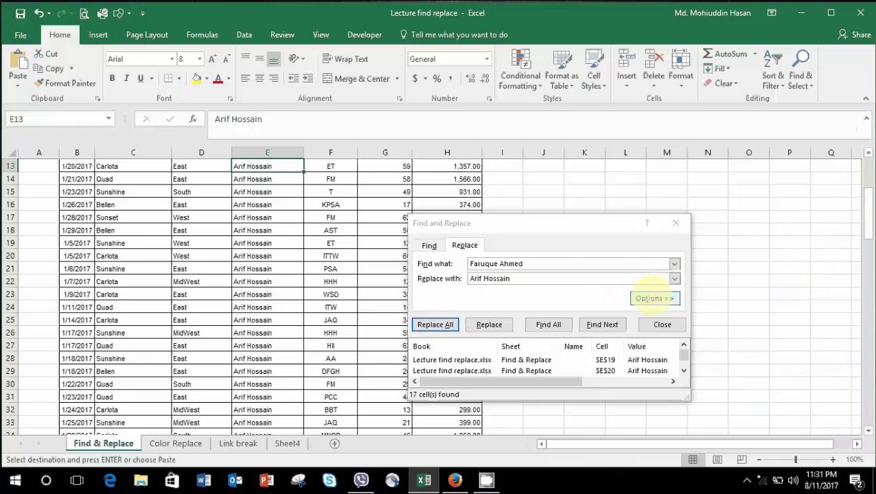
pyautogui.click(654, 298)
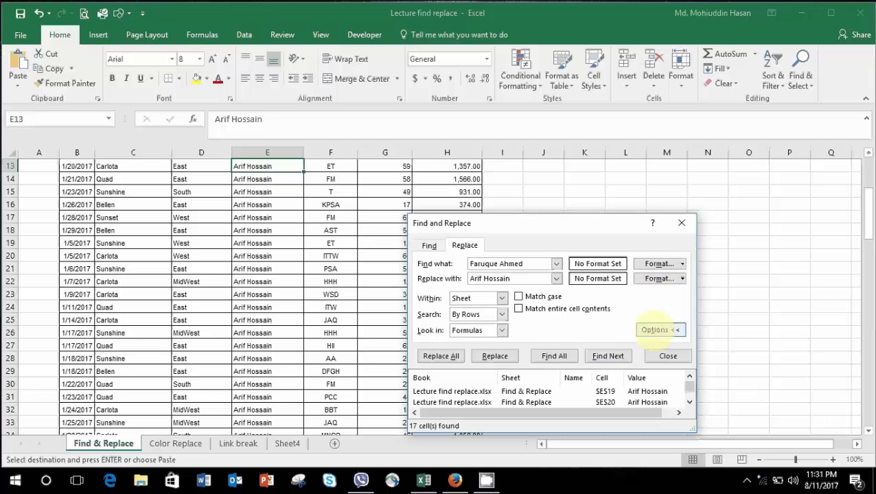
pyautogui.click(659, 330)
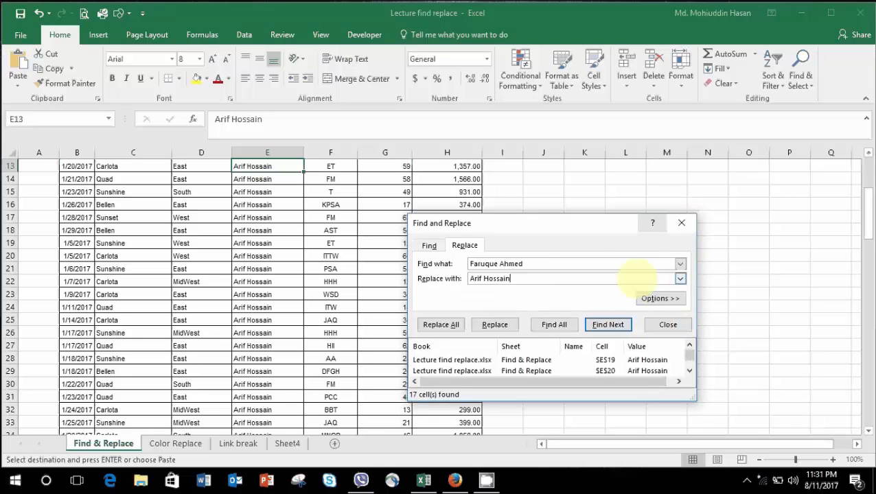
pyautogui.click(681, 222)
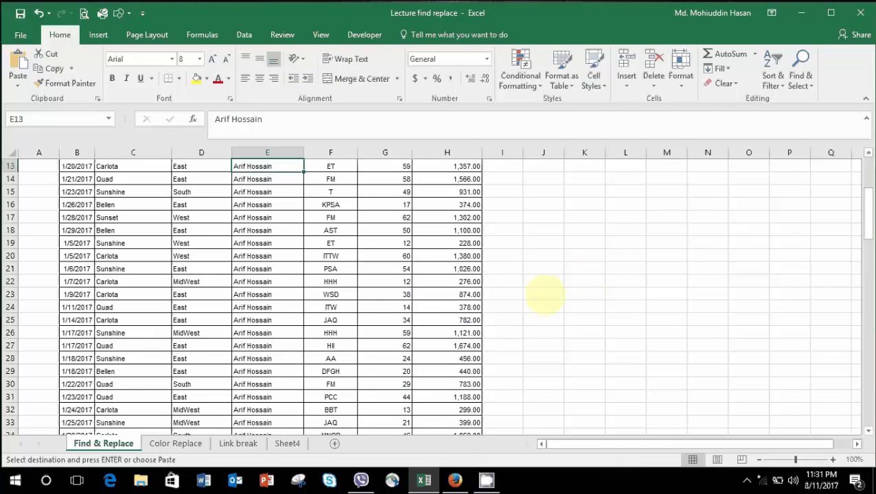
# Go to the Color Replace sheet and examine the yellow and blue cells in the Product column.
pyautogui.click(172, 444)
pyautogui.click(201, 256)
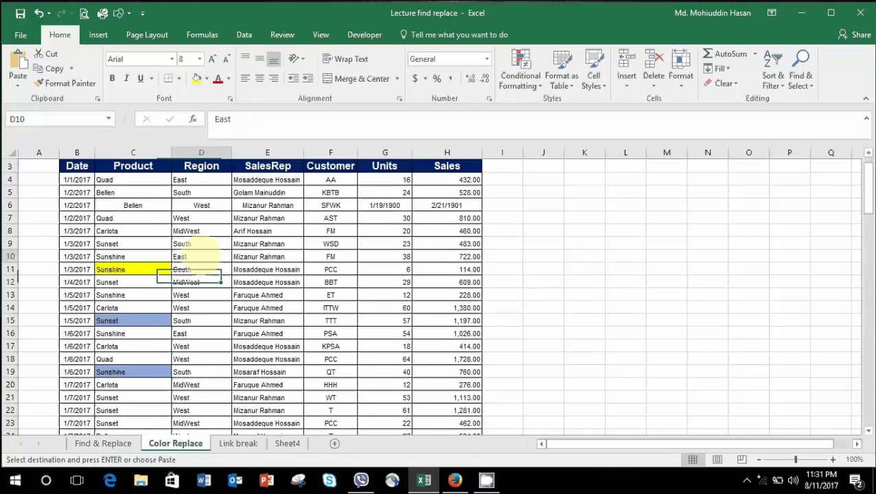
pyautogui.click(130, 268)
pyautogui.press('Down')
pyautogui.press('Down')
pyautogui.press('Down')
pyautogui.press('Down')
pyautogui.press('Down')
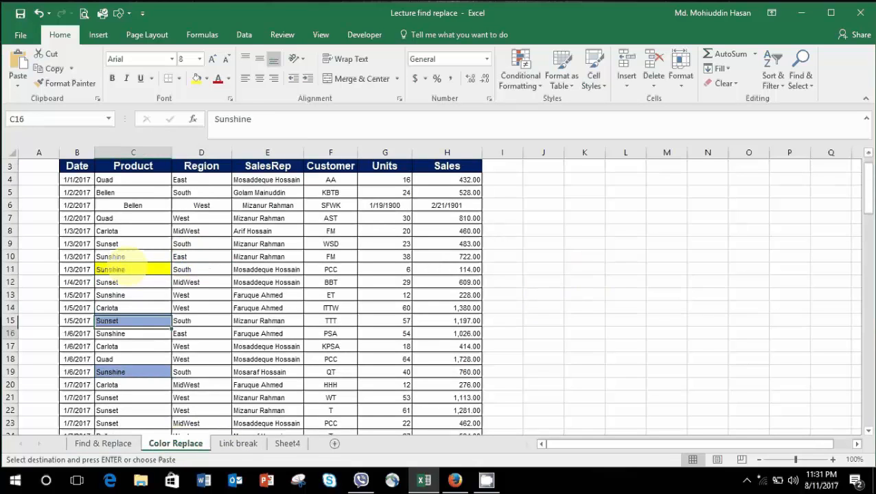
pyautogui.press('Down')
pyautogui.press('Down')
pyautogui.press('Down')
pyautogui.press('Up')
pyautogui.press('Up')
pyautogui.press('Up')
pyautogui.press('Up')
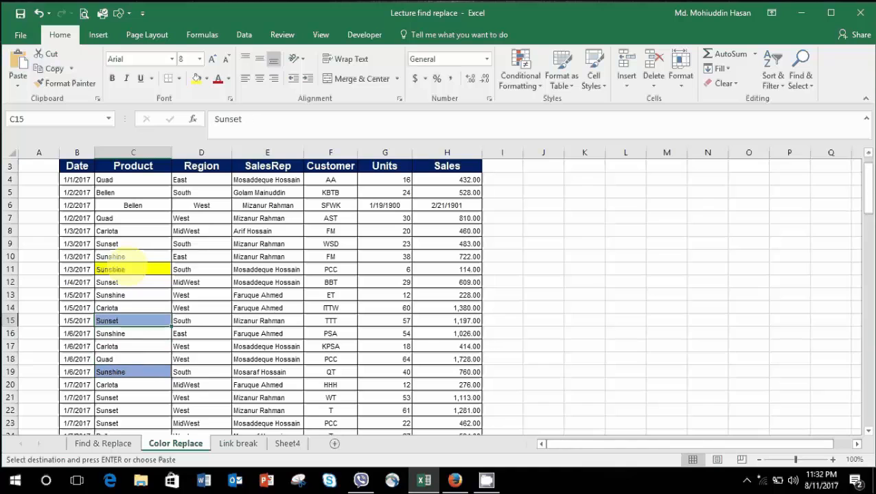
pyautogui.press('Up')
pyautogui.press('Up')
pyautogui.press('Up')
pyautogui.press('Up')
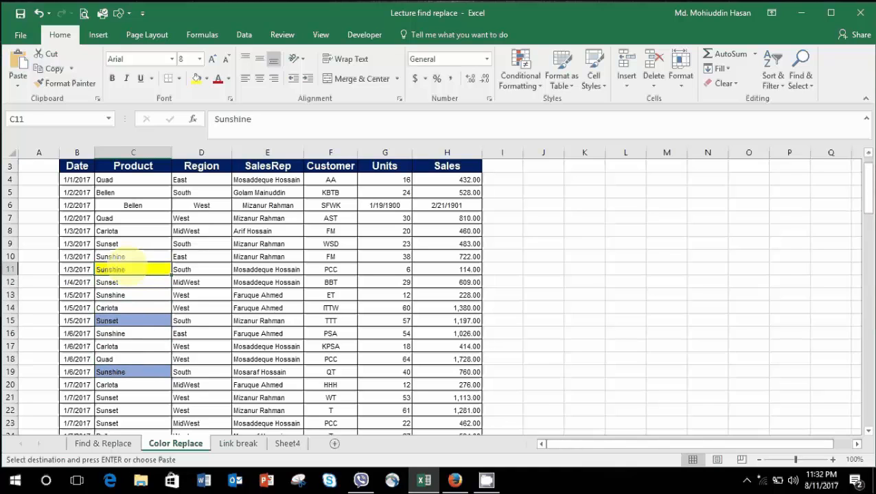
# Compare yellow cell C11 with the cells around it and down to row 16, finishing on C11.
pyautogui.press('Right')
pyautogui.press('Left')
pyautogui.press('Down')
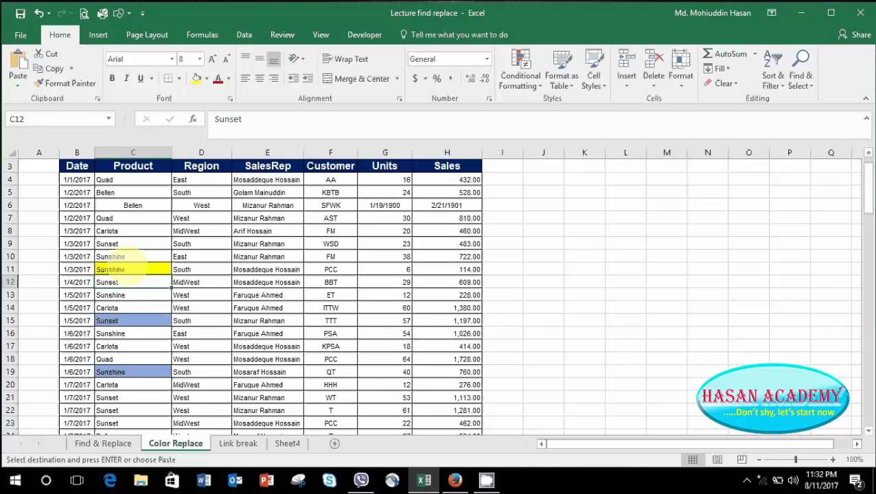
pyautogui.press('Down')
pyautogui.press('Down')
pyautogui.press('Down')
pyautogui.press('Down')
pyautogui.press('Up')
pyautogui.press('Up')
pyautogui.press('Up')
pyautogui.press('Up')
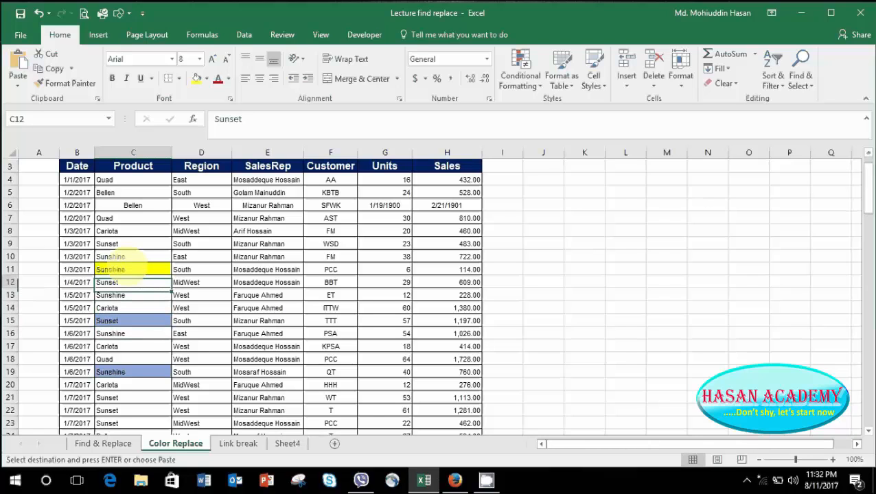
pyautogui.press('Up')
pyautogui.press('Right')
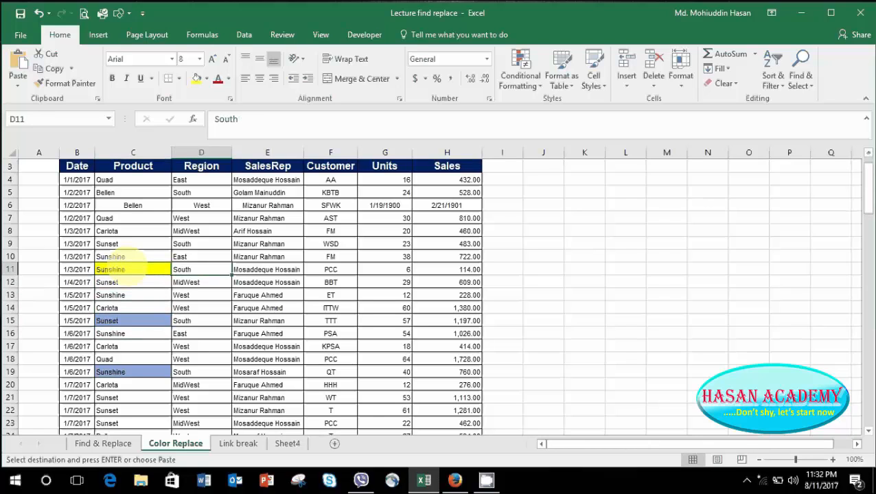
pyautogui.press('Left')
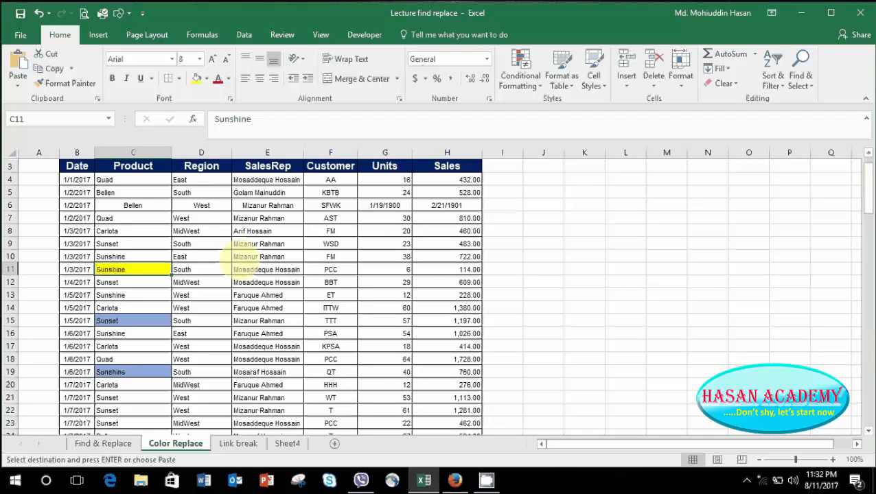
# Open Find and Replace and empty both the search text and the replacement text.
pyautogui.hotkey('ctrl', 'f')
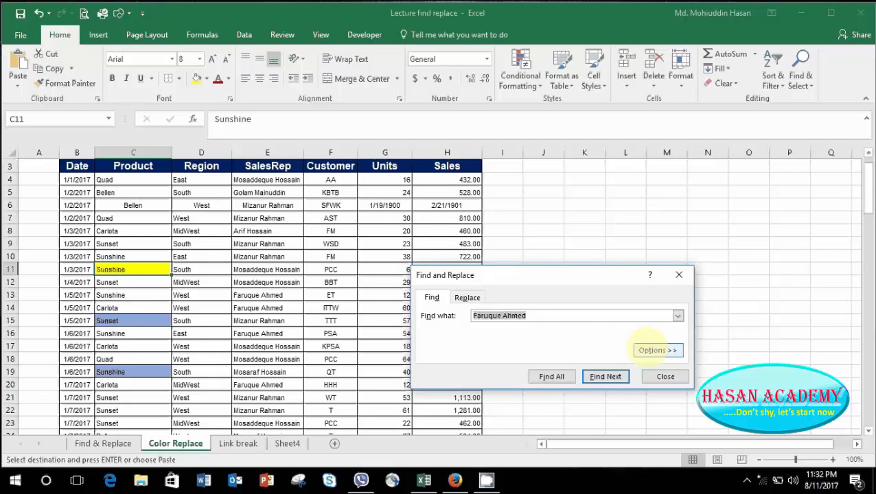
pyautogui.press('BackSpace')
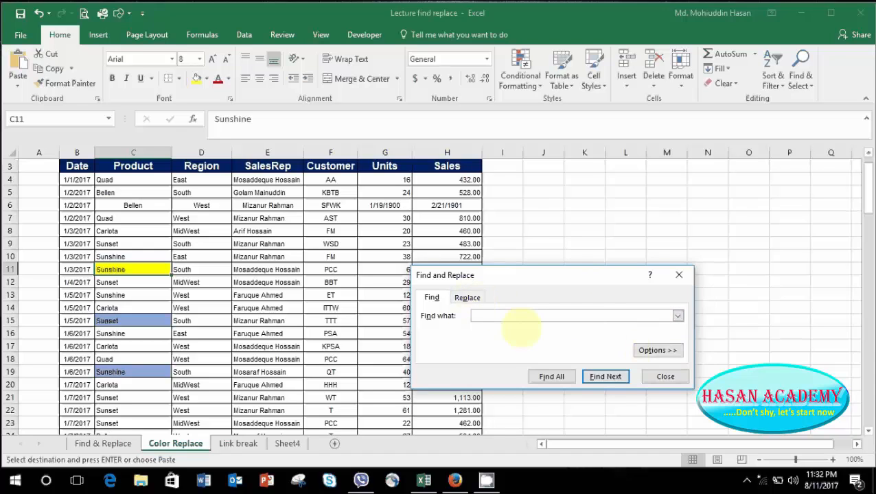
pyautogui.click(467, 297)
pyautogui.click(521, 331)
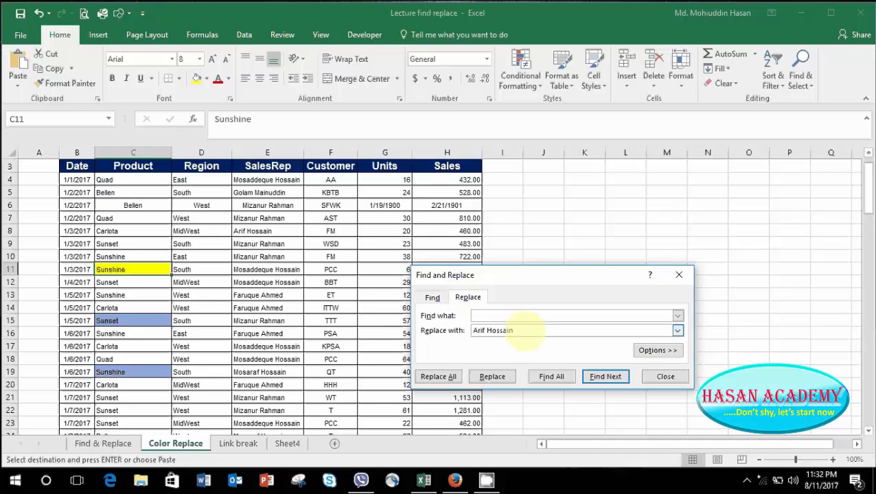
pyautogui.press('BackSpace')
pyautogui.press('BackSpace')
pyautogui.press('BackSpace')
pyautogui.press('BackSpace')
pyautogui.press('BackSpace')
pyautogui.press('BackSpace')
pyautogui.press('BackSpace')
pyautogui.press('BackSpace')
pyautogui.press('BackSpace')
pyautogui.press('BackSpace')
pyautogui.press('BackSpace')
pyautogui.press('BackSpace')
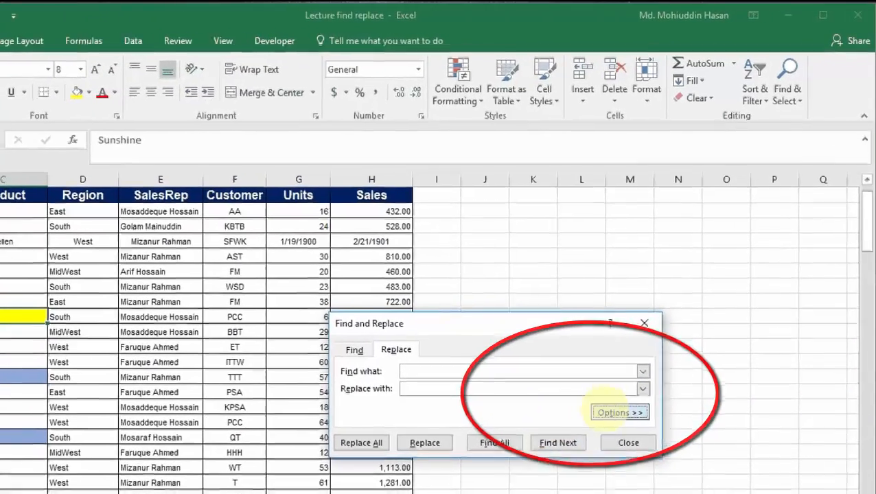
# Expand the find and replace options and pick the search format from yellow cell C11.
pyautogui.click(611, 414)
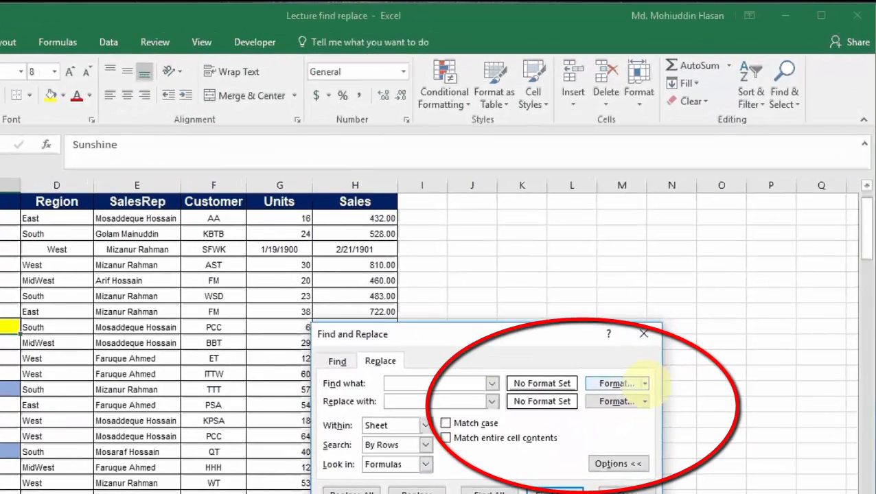
pyautogui.click(654, 333)
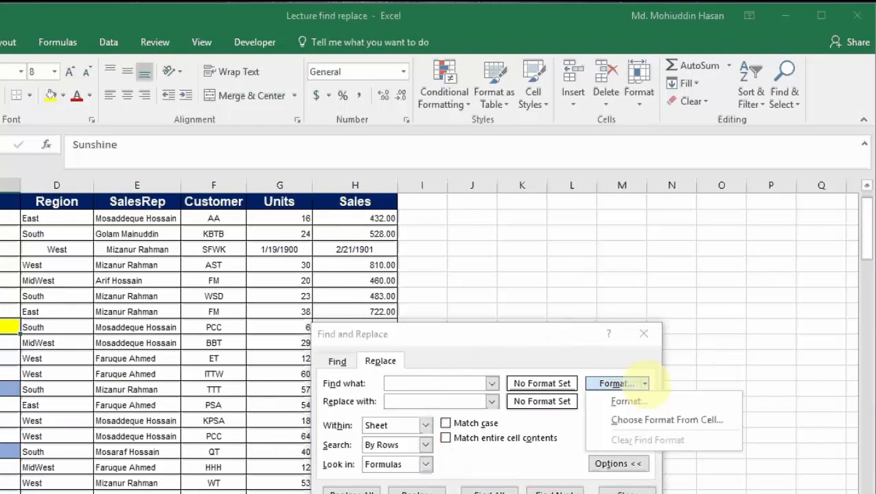
pyautogui.click(19, 332)
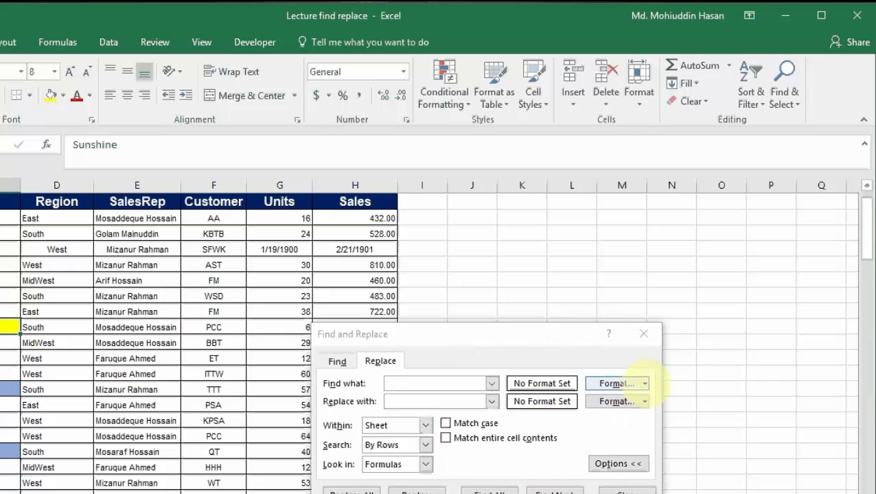
pyautogui.click(642, 385)
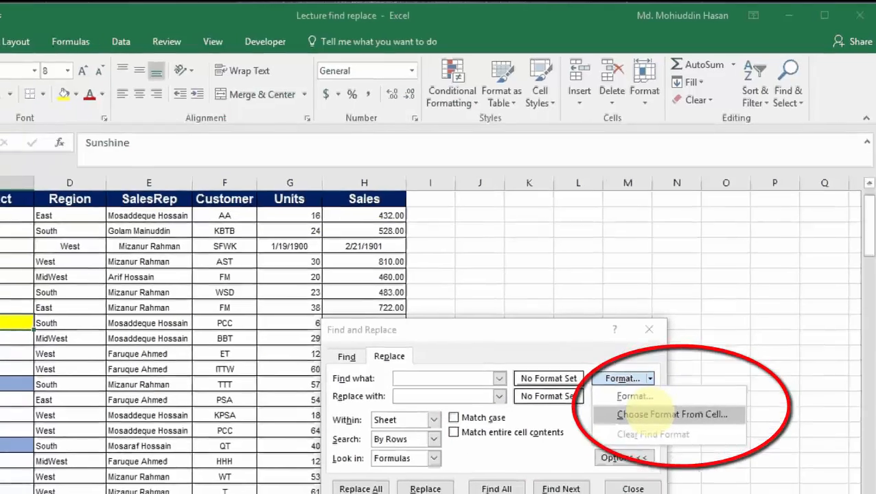
pyautogui.click(648, 417)
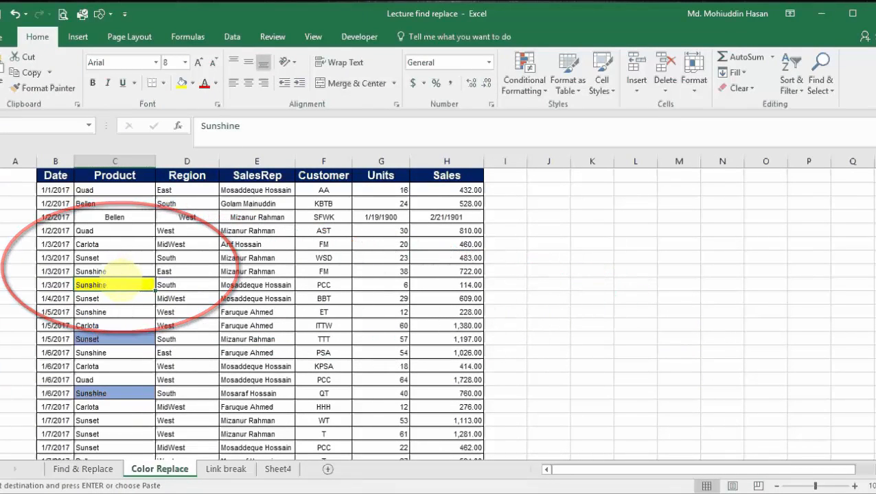
pyautogui.click(116, 283)
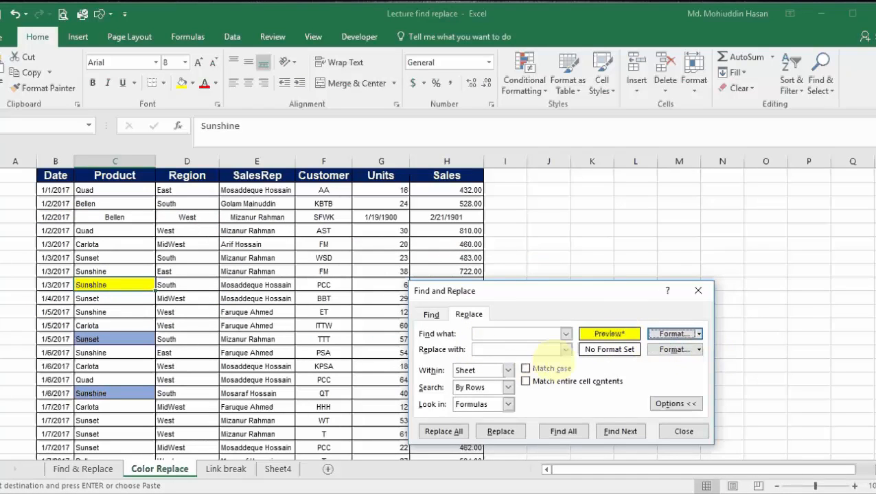
# Pick the replacement format from blue cell C15.
pyautogui.click(698, 349)
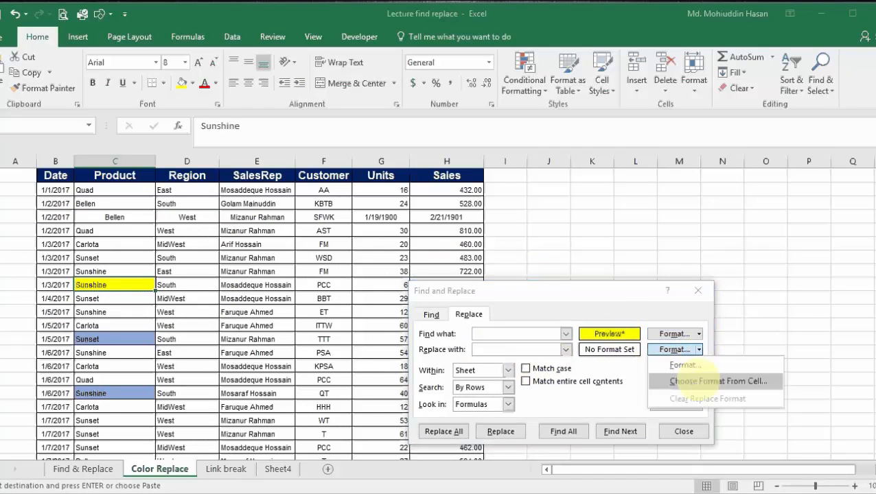
pyautogui.click(694, 381)
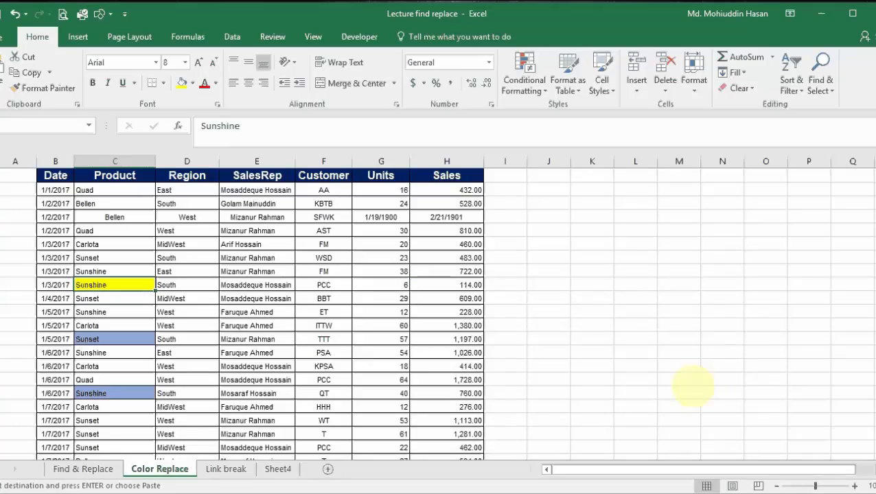
pyautogui.click(110, 338)
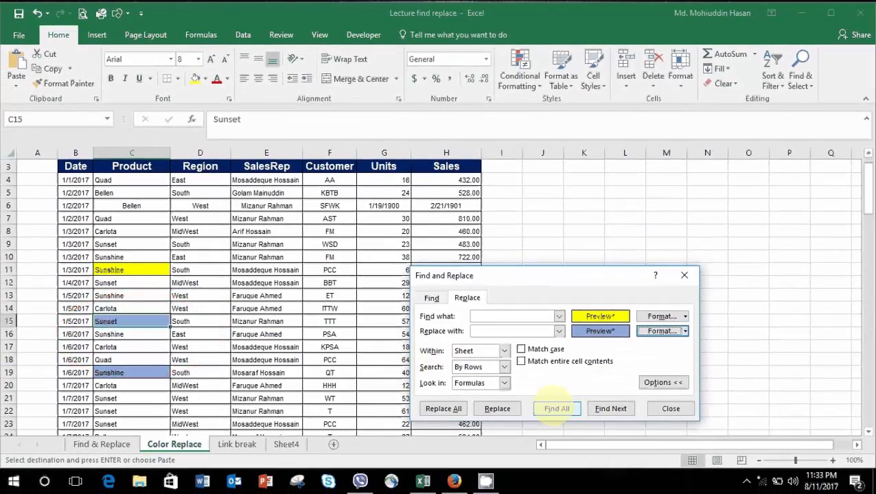
# Find all cells with the yellow format on the sheet and replace them all with the blue format.
pyautogui.click(557, 408)
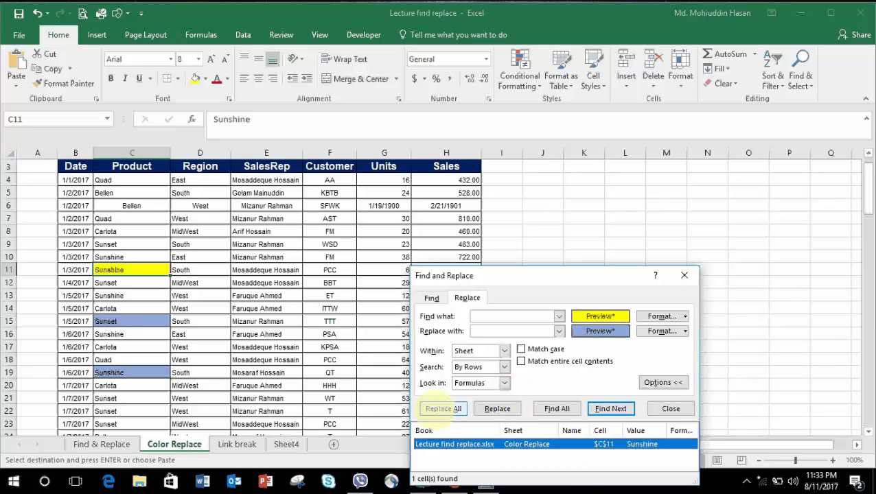
pyautogui.click(444, 409)
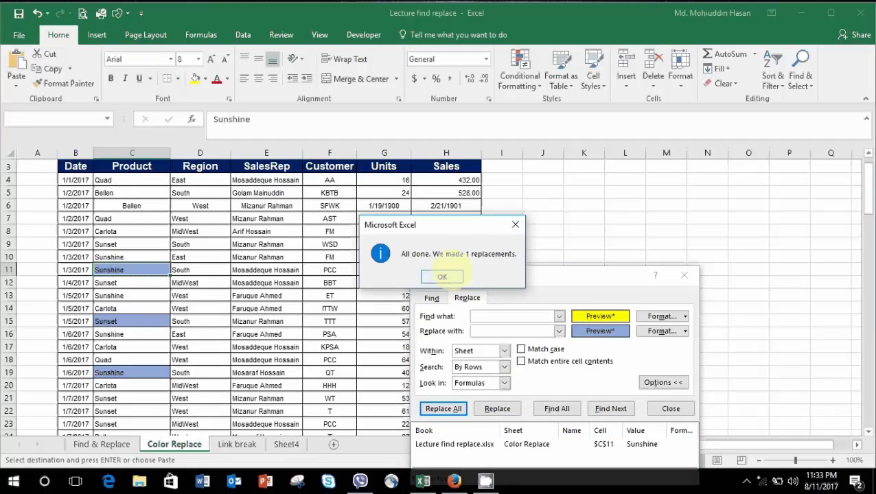
pyautogui.click(442, 277)
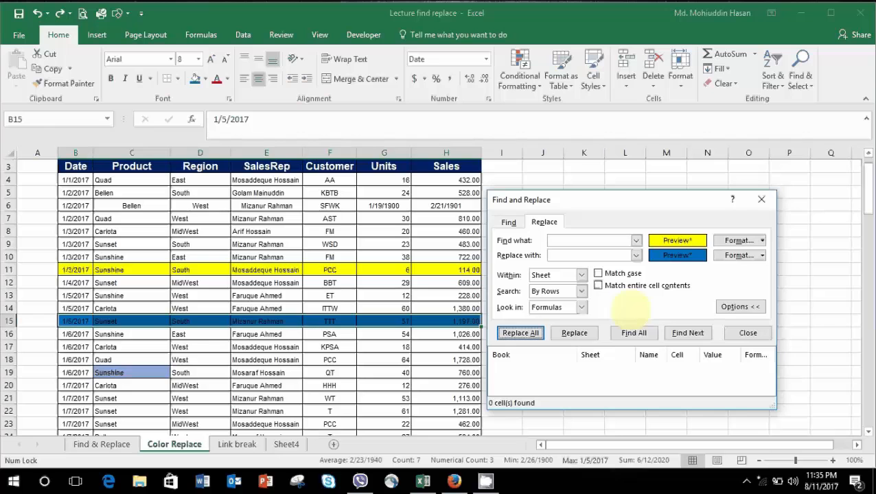
# Go to the Link break sheet, close Find and Replace, and view the multi-line text in A3 and A4.
pyautogui.click(236, 444)
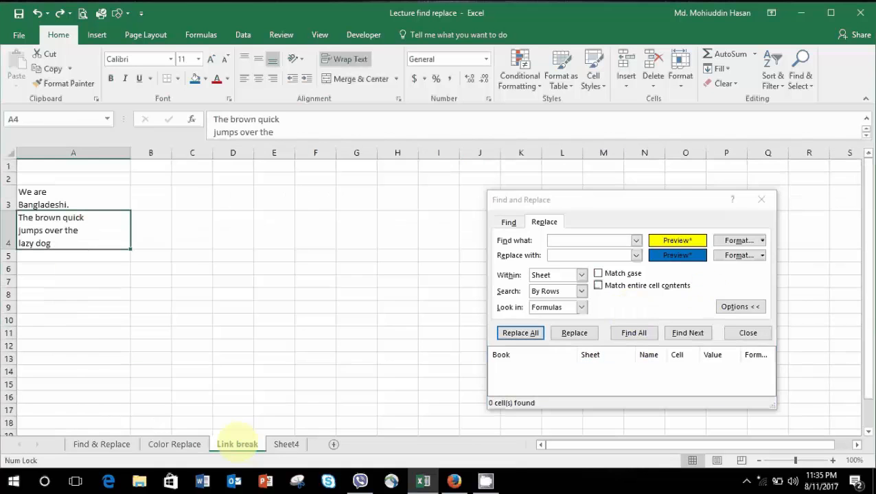
pyautogui.click(761, 199)
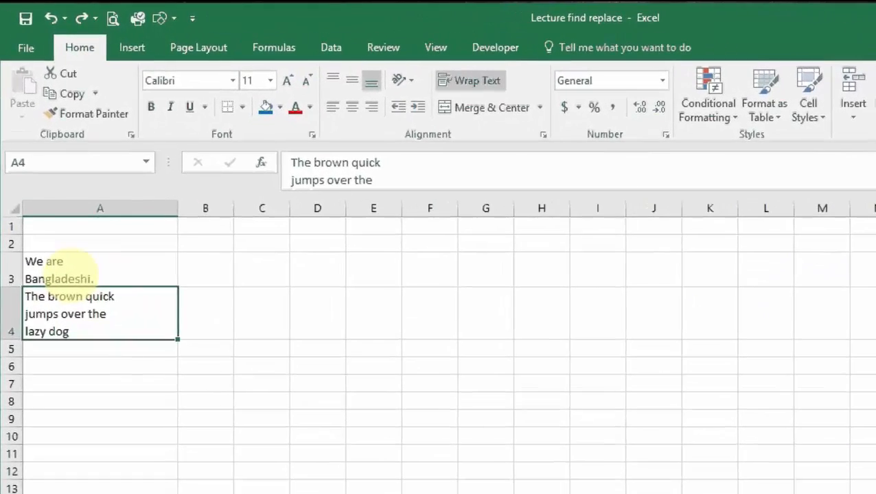
pyautogui.click(56, 199)
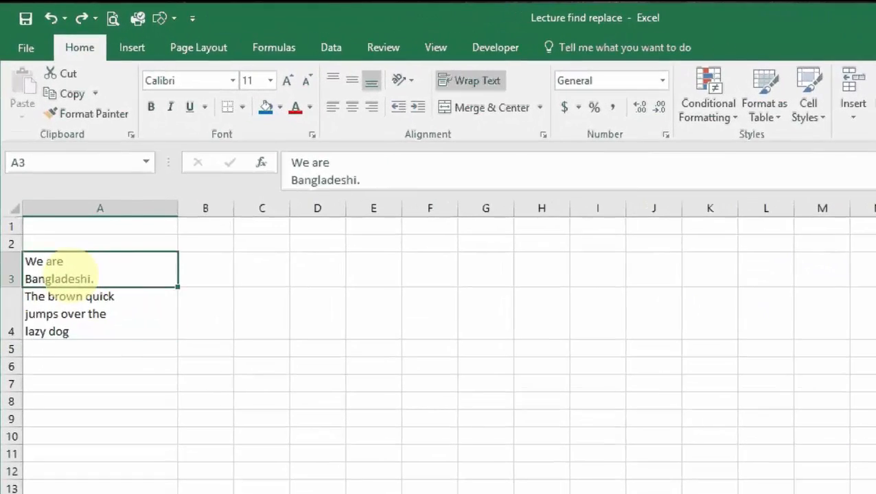
pyautogui.press('Down')
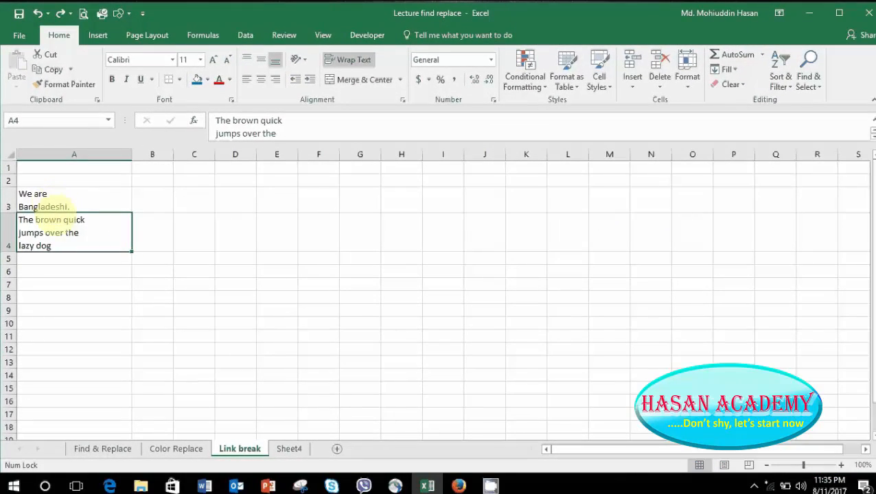
# Insert the word "fox" after "brown" in the text of cell A4.
pyautogui.doubleClick(62, 221)
pyautogui.write('fox')
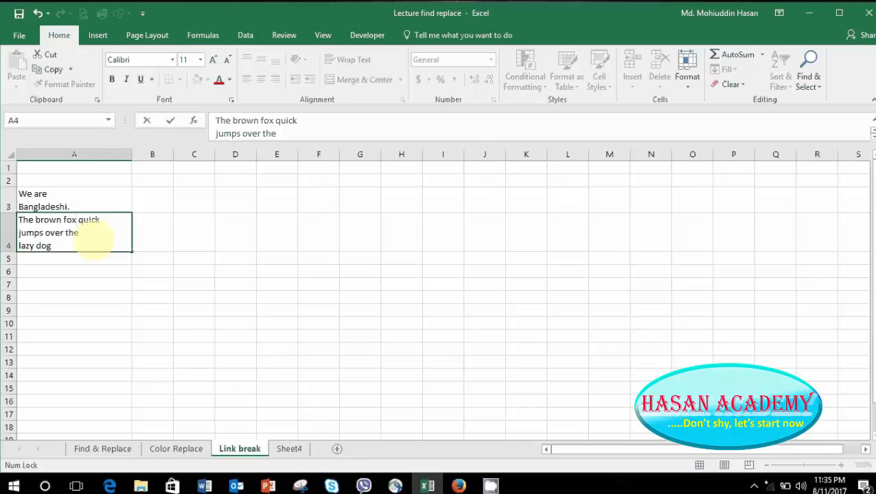
pyautogui.click(161, 270)
# Select A3:A4, reopen Find and Replace, clear the yellow search format and show the replacement settings.
pyautogui.click(65, 201)
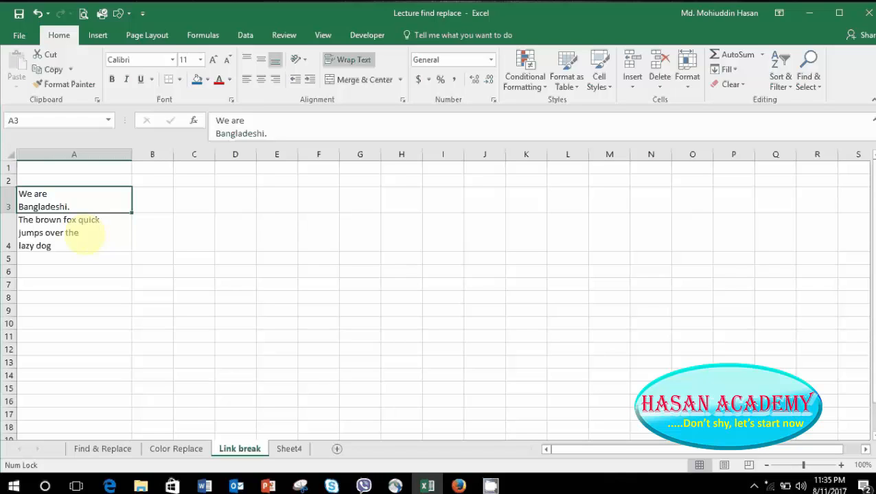
pyautogui.keyDown('shift'); pyautogui.click(82, 235); pyautogui.keyUp('shift')
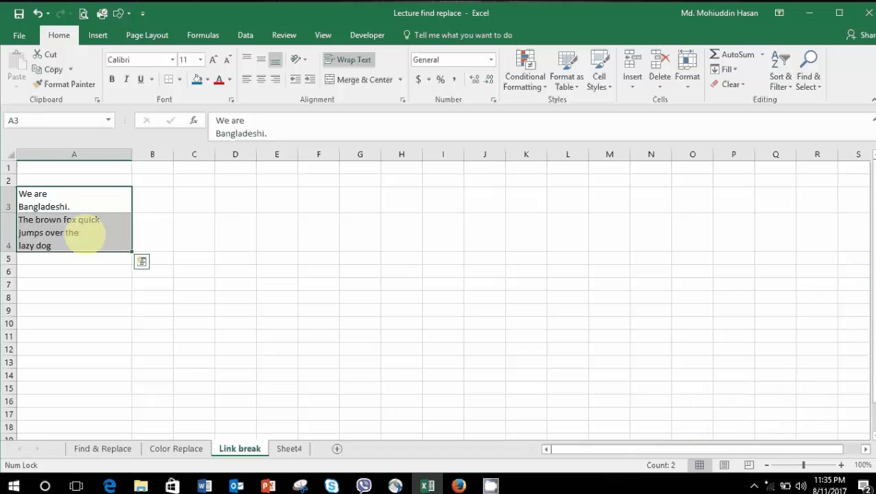
pyautogui.hotkey('ctrl', 'f')
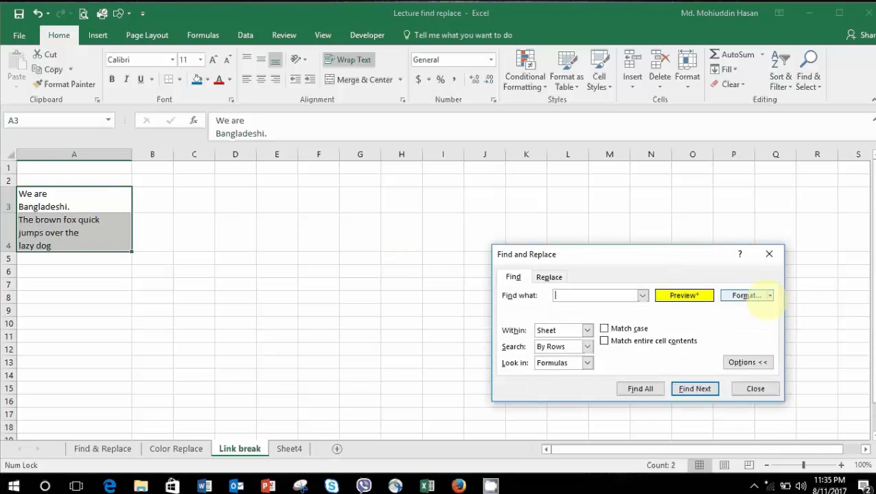
pyautogui.click(770, 295)
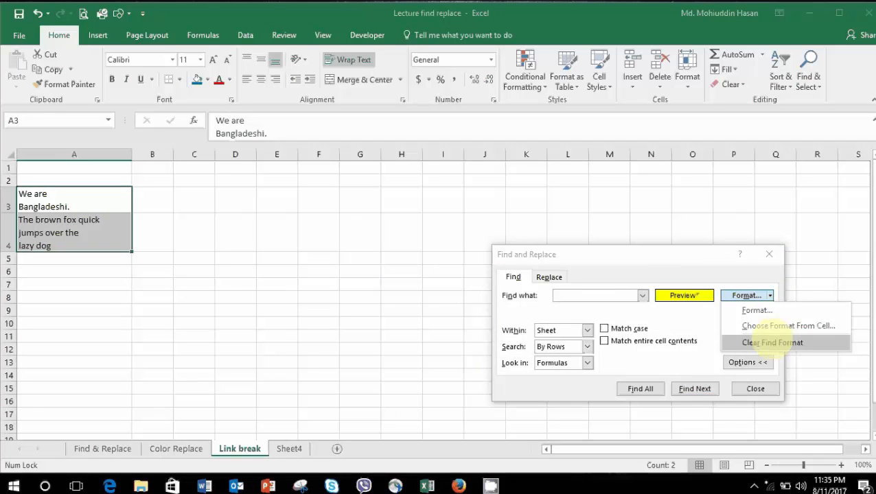
pyautogui.click(772, 342)
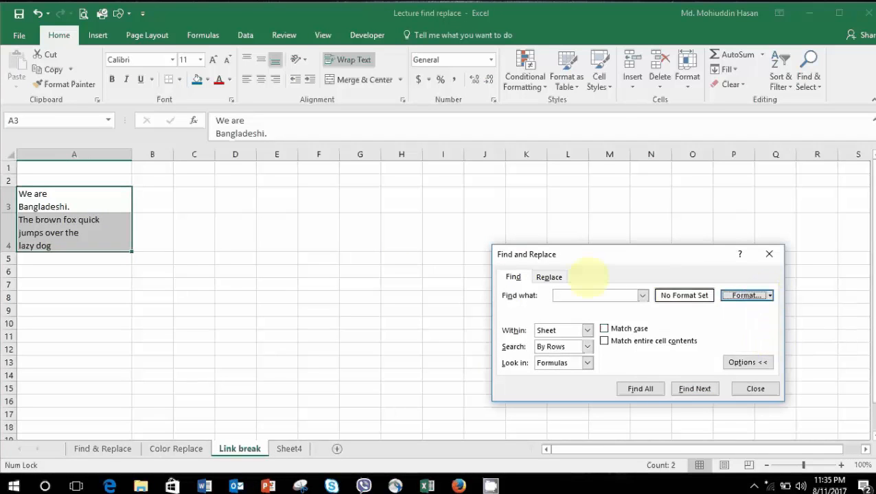
pyautogui.click(549, 276)
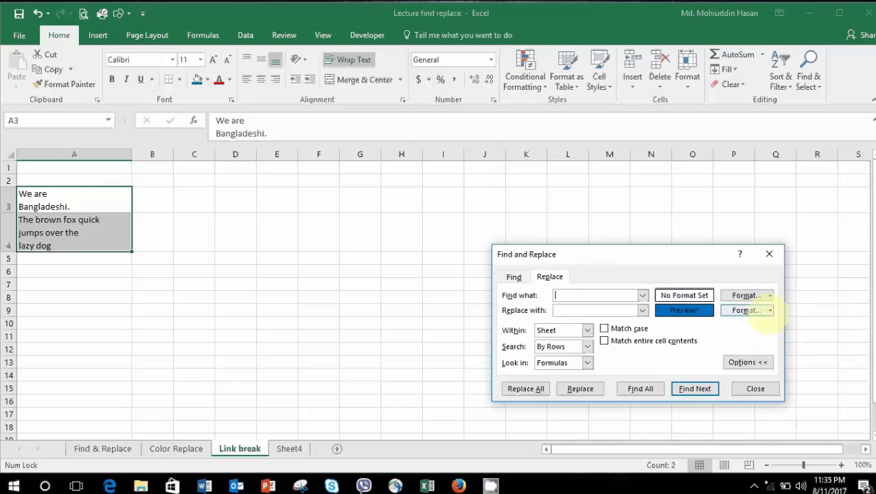
# Clear the blue replacement format in Find and Replace so that no format is set.
pyautogui.click(769, 311)
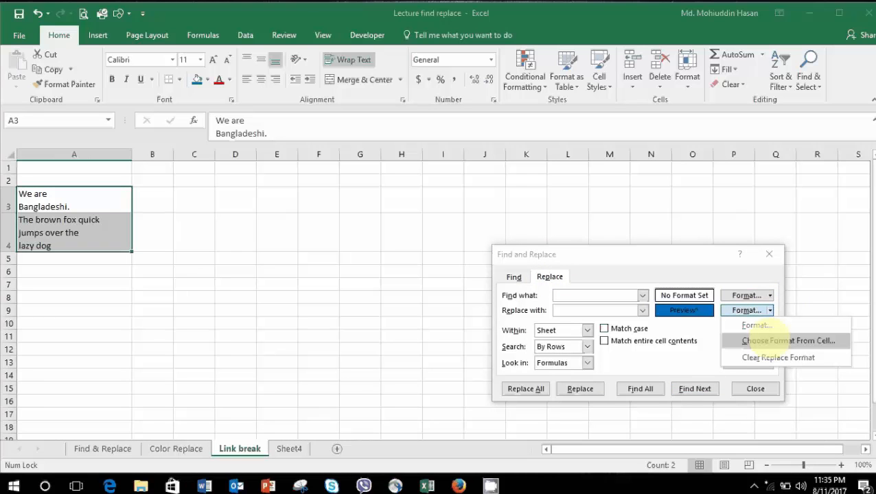
pyautogui.click(762, 340)
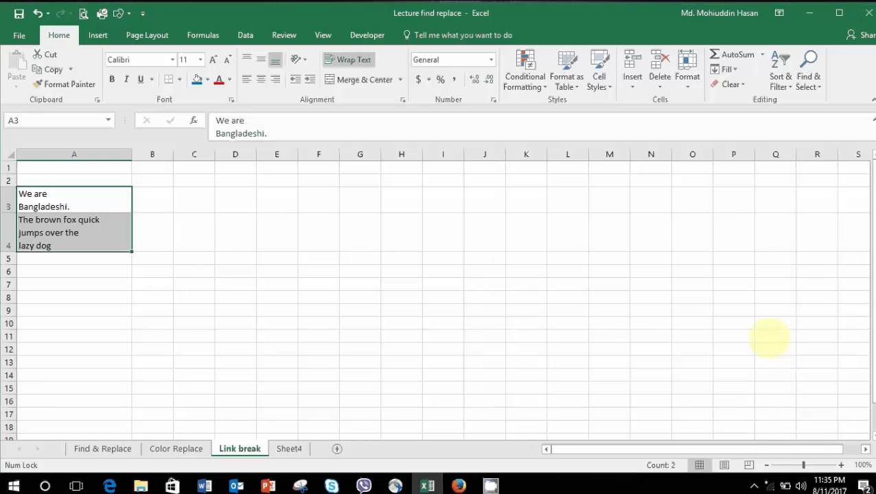
pyautogui.click(768, 337)
pyautogui.click(748, 310)
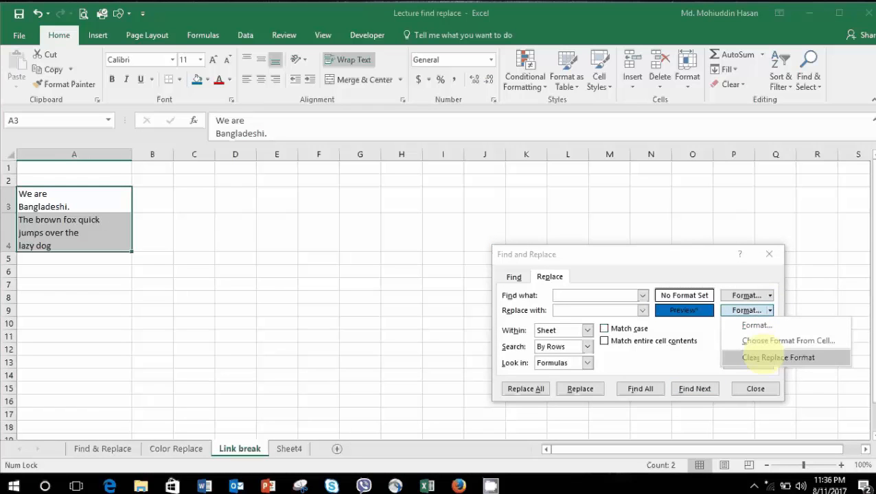
pyautogui.click(762, 357)
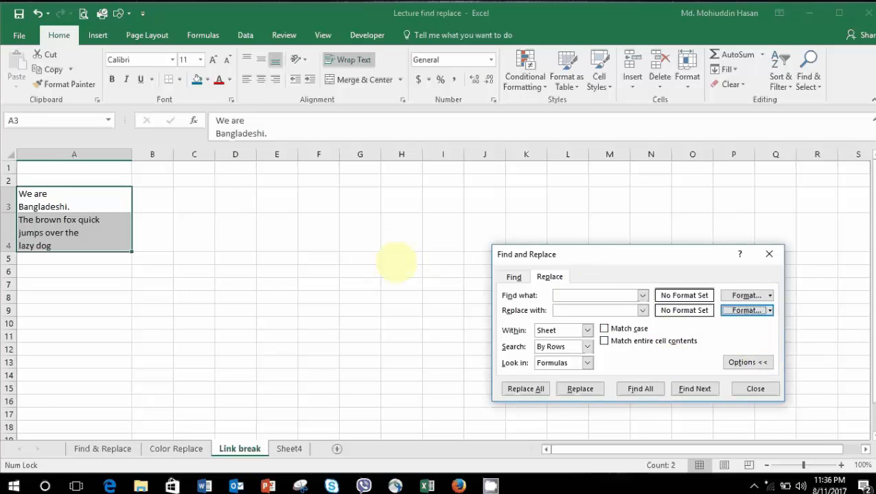
# Find all cells containing line breaks on the Link break sheet and replace every line break with nothing.
pyautogui.hotkey('ctrl', 'j')
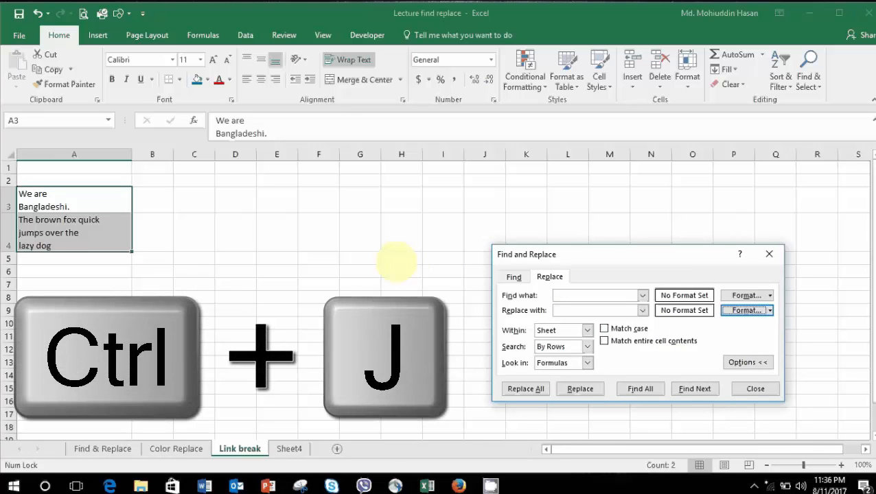
pyautogui.click(579, 296)
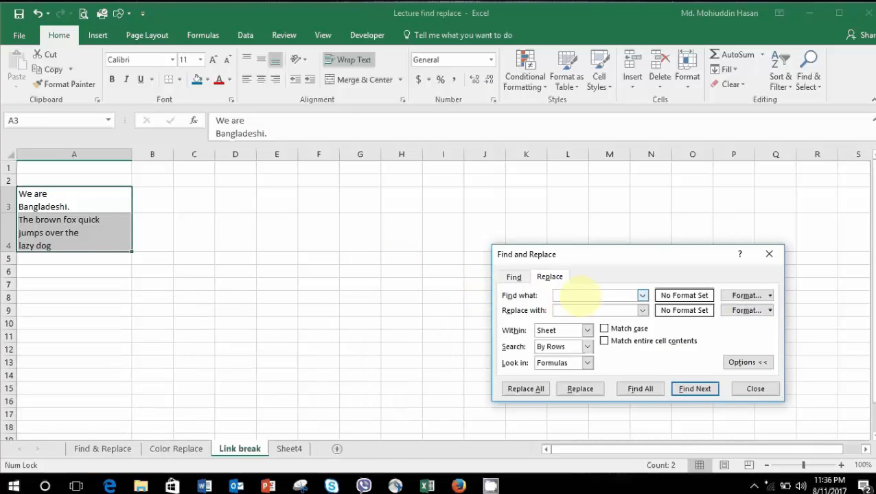
pyautogui.click(640, 389)
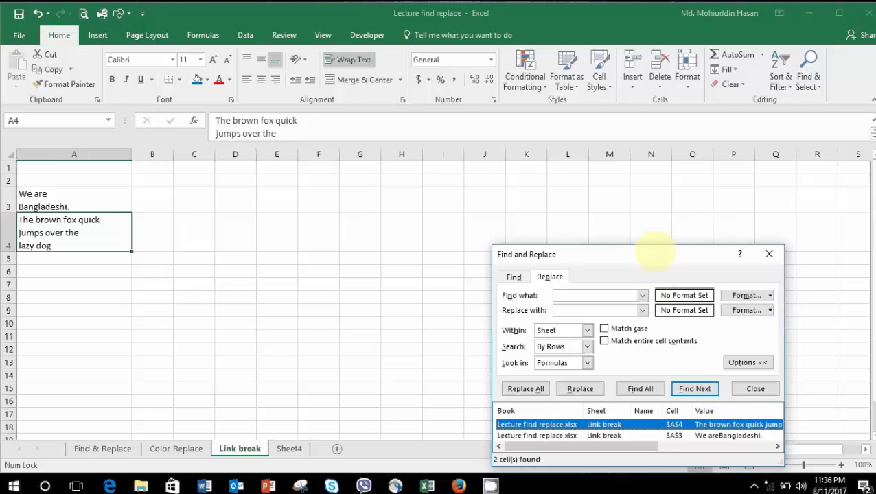
pyautogui.moveTo(655, 253); pyautogui.dragTo(645, 153)
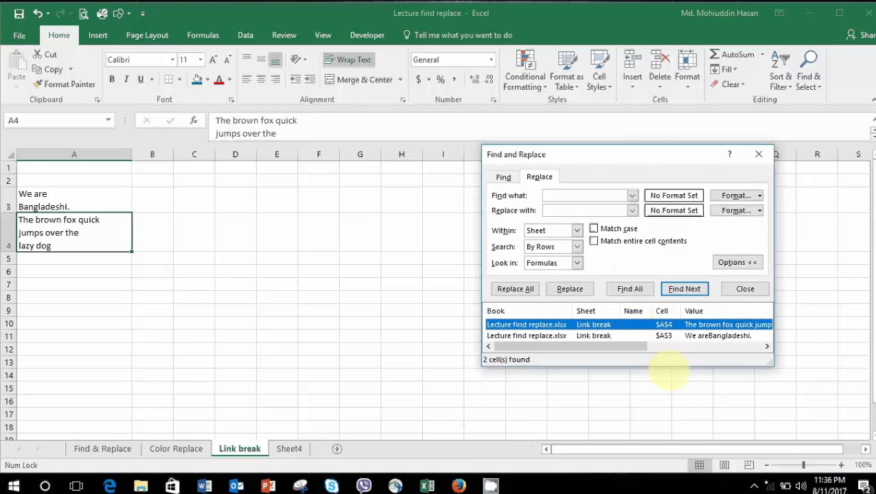
pyautogui.moveTo(669, 367); pyautogui.dragTo(667, 410)
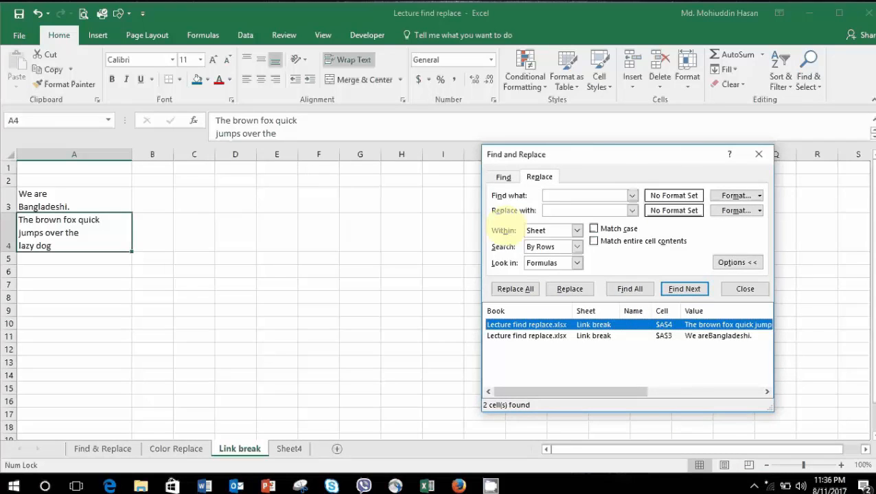
pyautogui.click(515, 288)
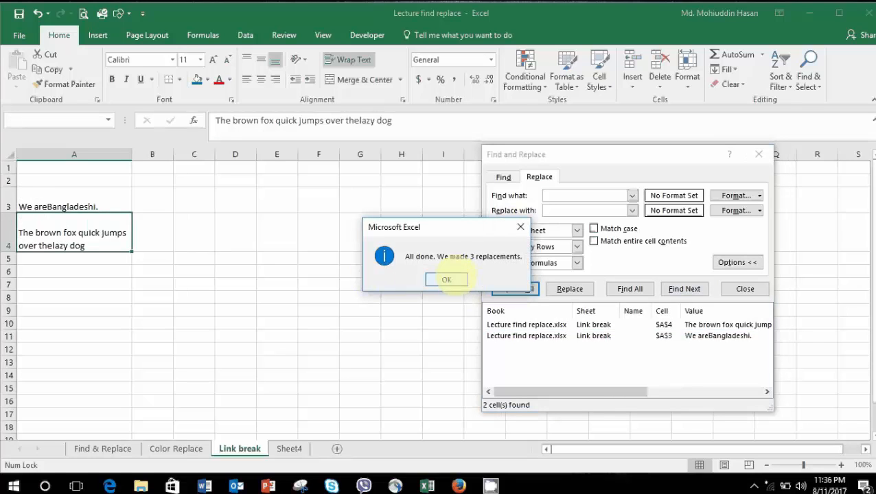
pyautogui.click(446, 279)
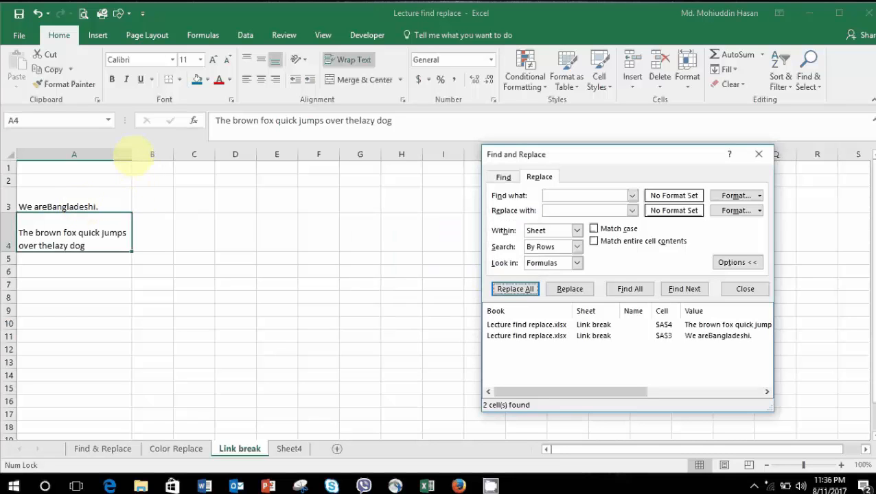
# Widen column A so the texts in A3 and A4 each fit on one line, and close Find and Replace.
pyautogui.moveTo(132, 154); pyautogui.dragTo(256, 154)
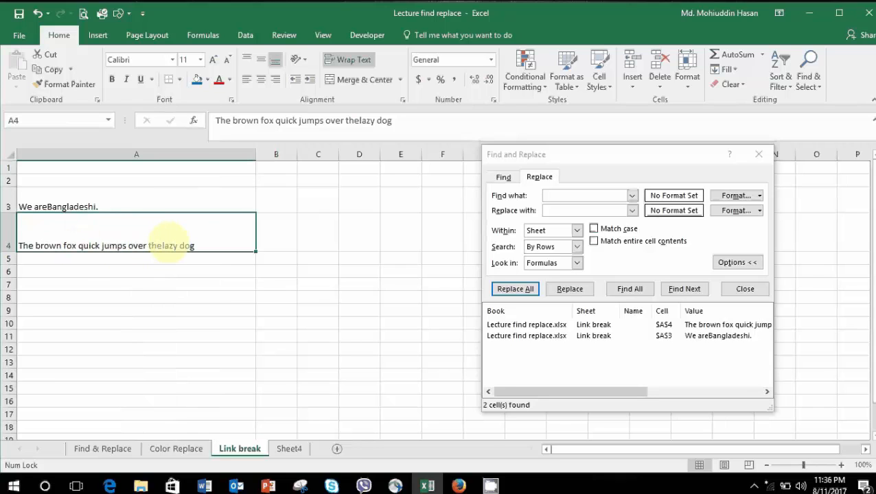
pyautogui.click(121, 204)
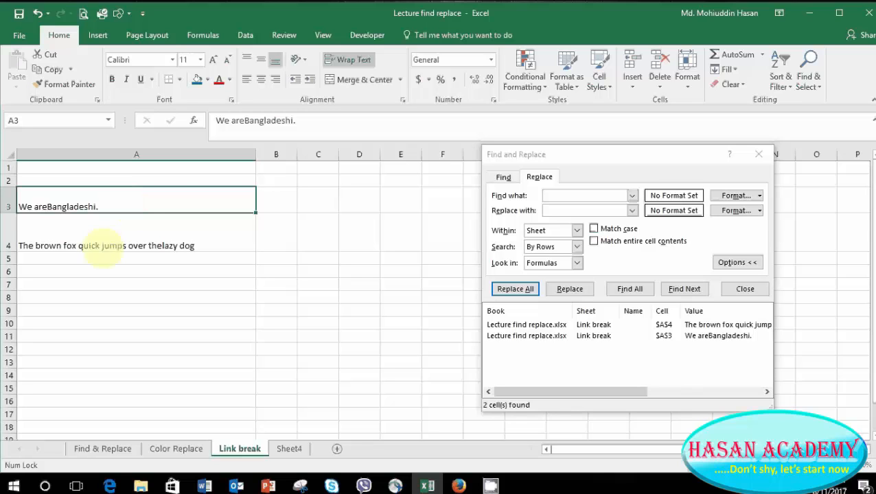
pyautogui.click(102, 245)
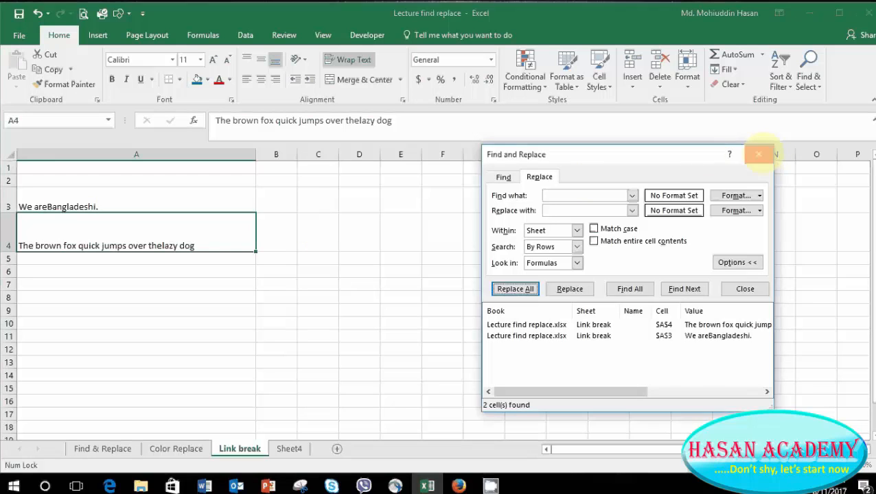
pyautogui.click(758, 154)
# Go to Sheet4 and look through the entries in B3:B10, examining the bracketed text after each name.
pyautogui.hotkey('ctrl', 'pagedown')
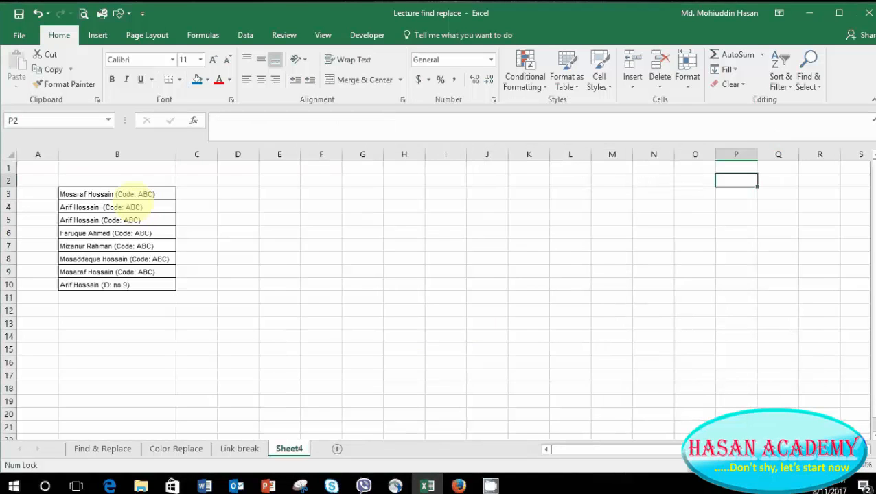
pyautogui.click(135, 207)
pyautogui.click(146, 193)
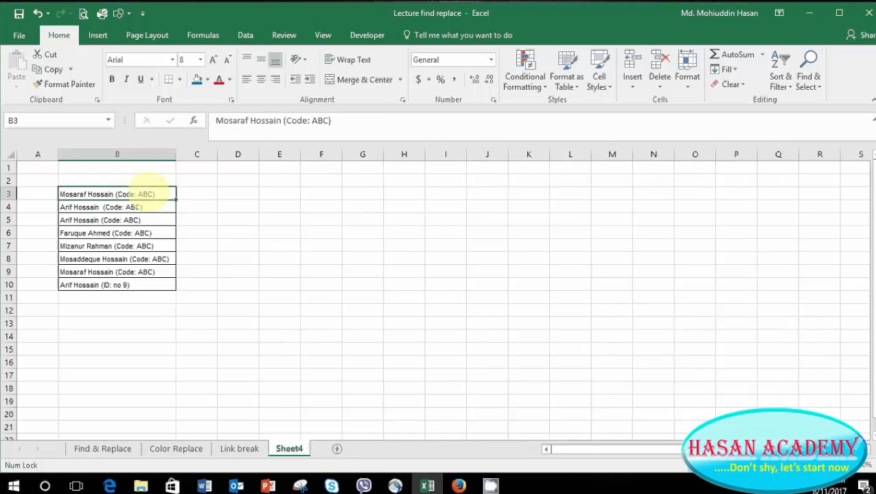
pyautogui.press('Down')
pyautogui.press('Down')
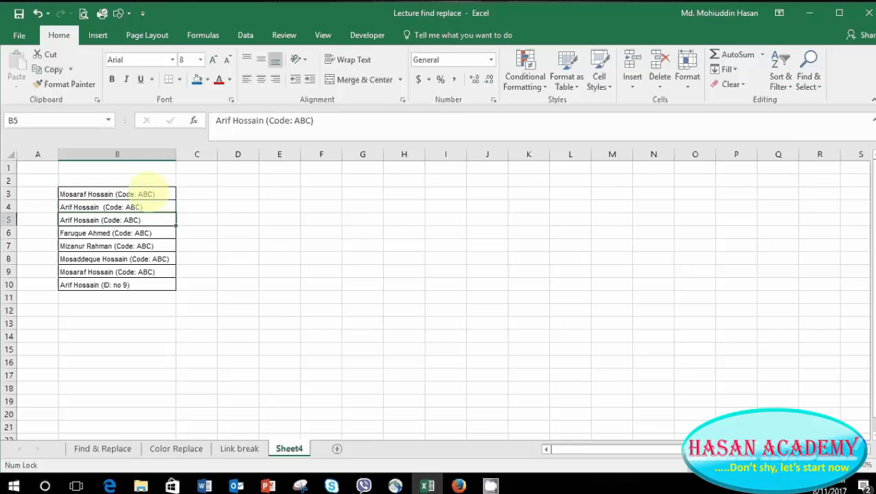
pyautogui.press('Down')
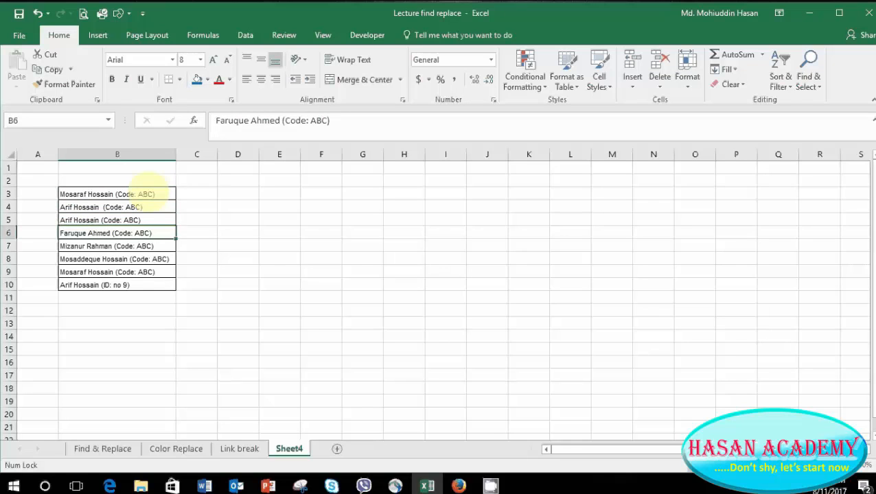
pyautogui.press('Down')
pyautogui.press('Down')
pyautogui.press('Down')
pyautogui.press('Down')
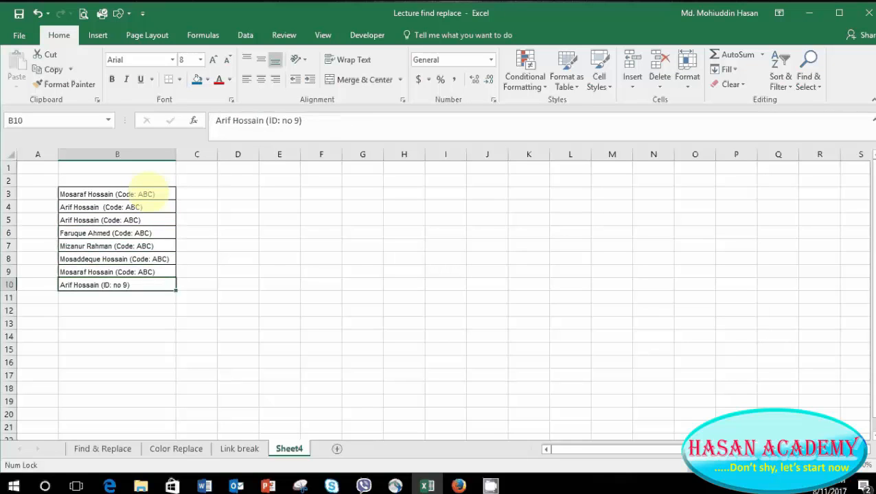
pyautogui.press('Up')
pyautogui.press('Up')
pyautogui.press('Up')
pyautogui.press('Up')
pyautogui.press('Up')
pyautogui.press('Up')
pyautogui.press('Up')
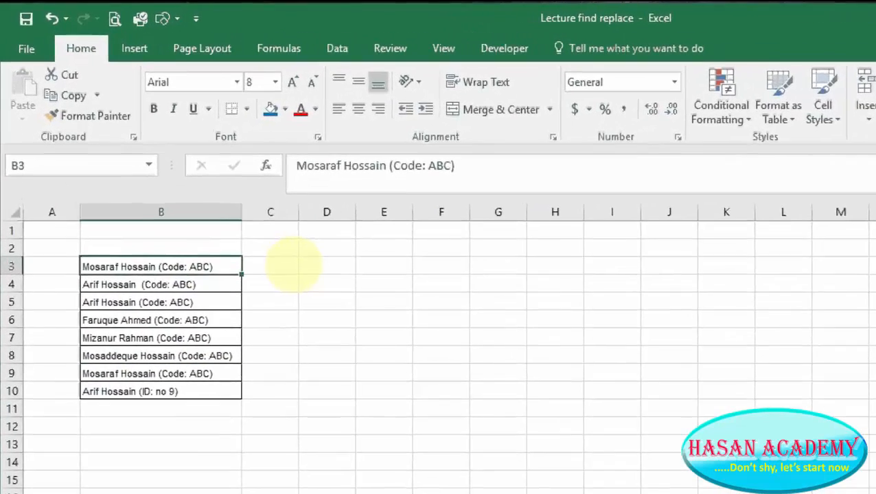
pyautogui.press('Down')
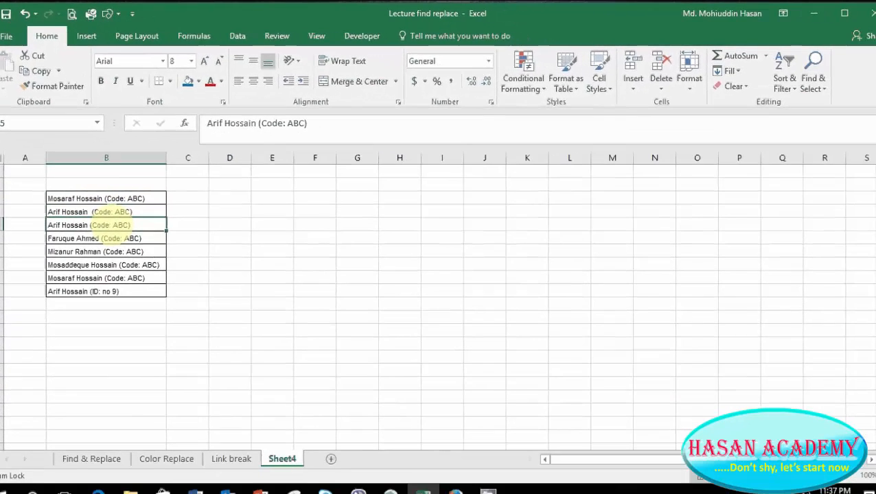
pyautogui.press('Down')
pyautogui.click(196, 221)
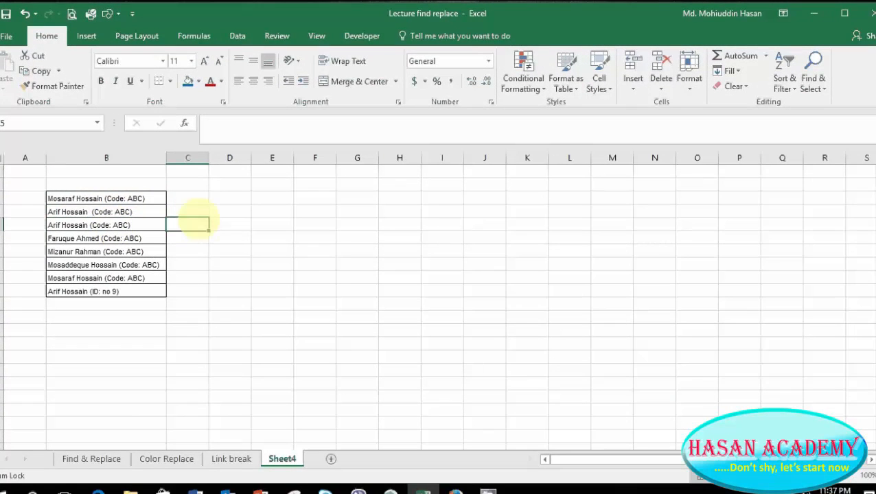
pyautogui.click(125, 198)
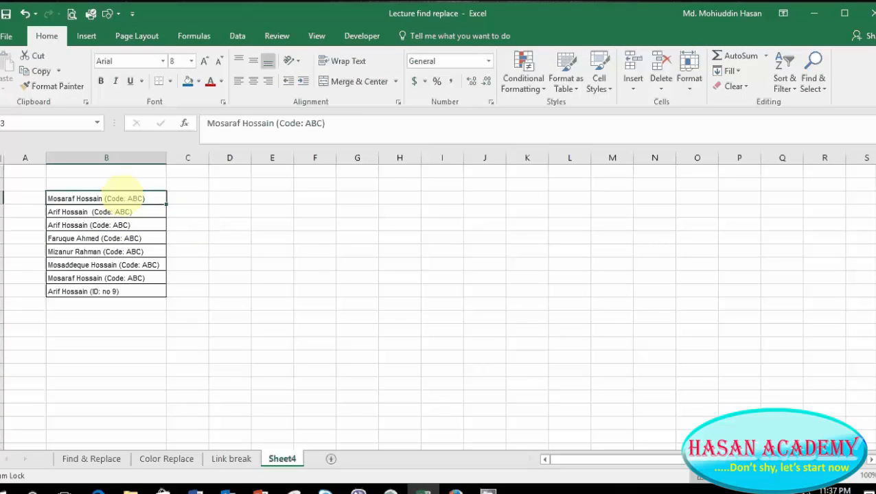
pyautogui.hotkey('ctrl', 'f')
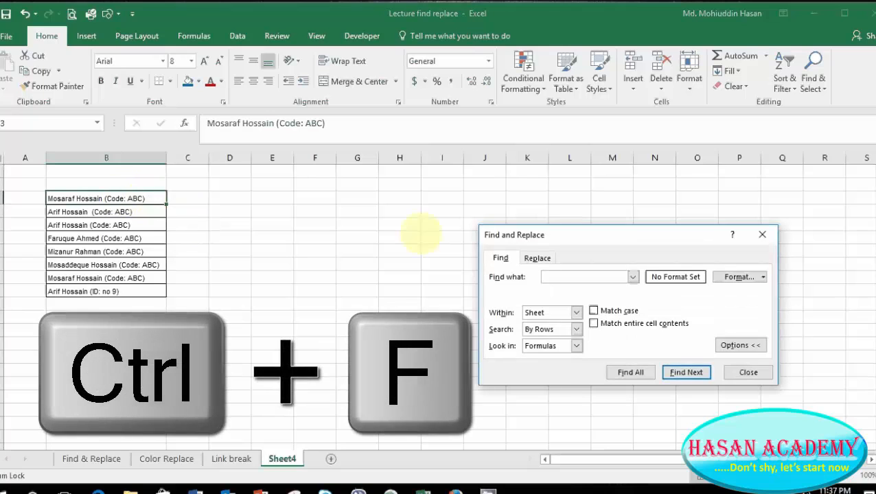
pyautogui.click(763, 276)
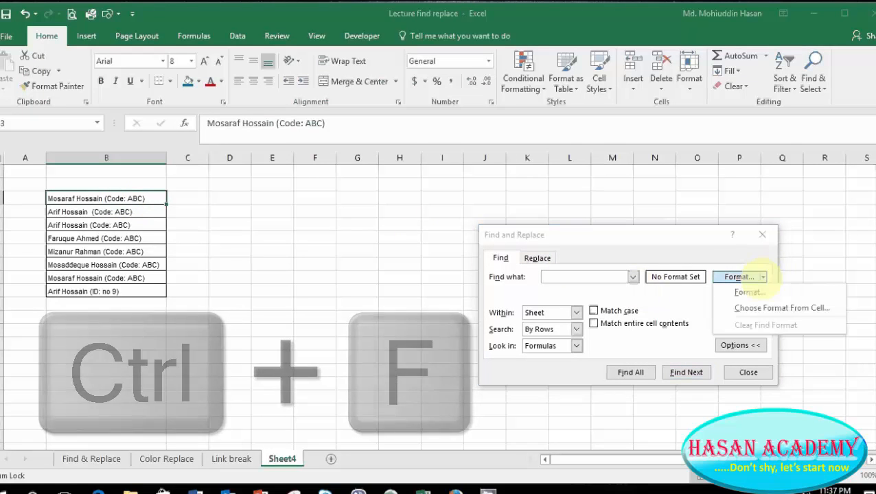
pyautogui.click(539, 260)
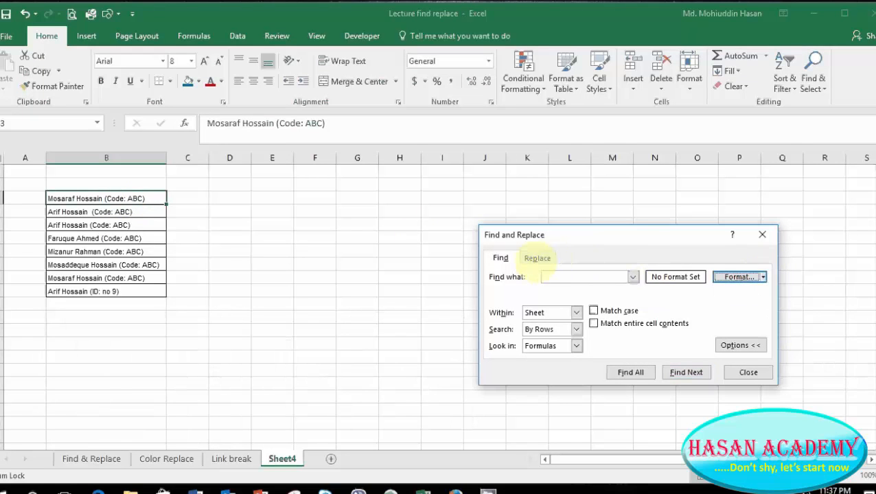
pyautogui.click(762, 277)
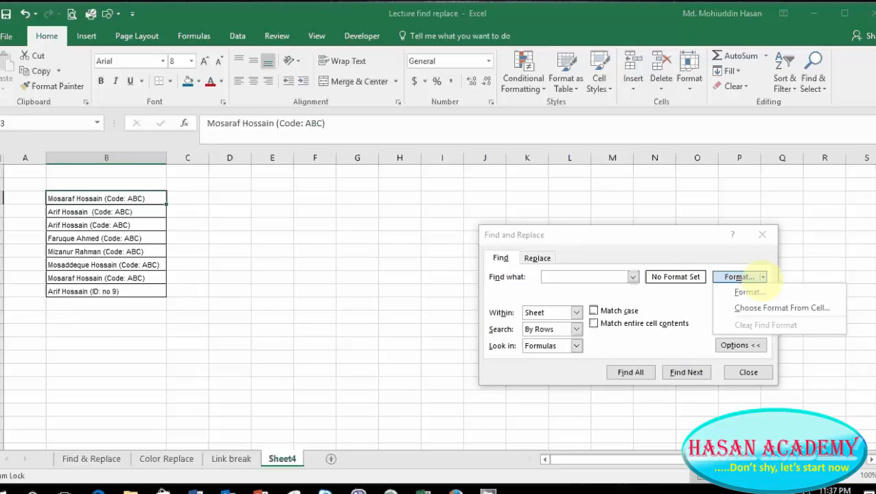
pyautogui.click(534, 258)
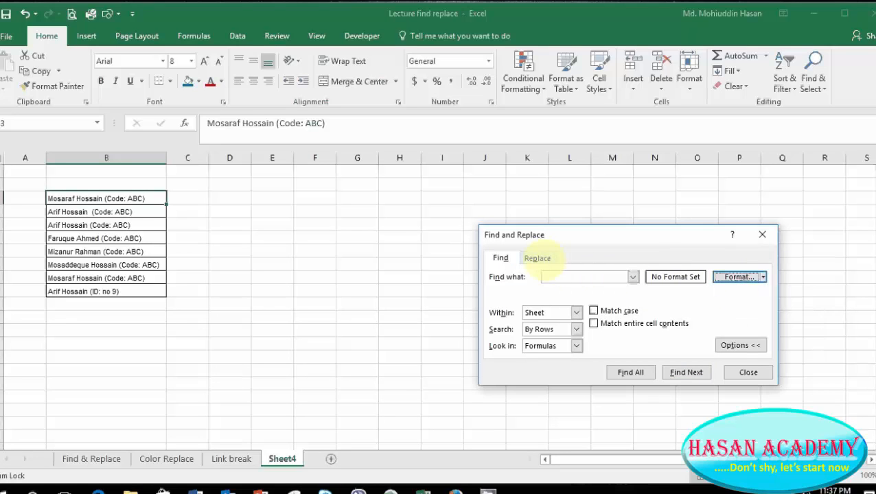
pyautogui.click(539, 258)
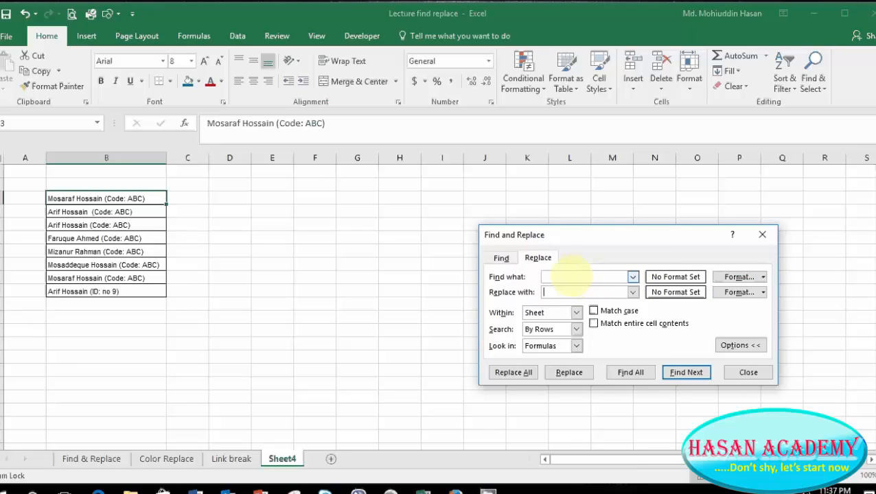
pyautogui.click(573, 276)
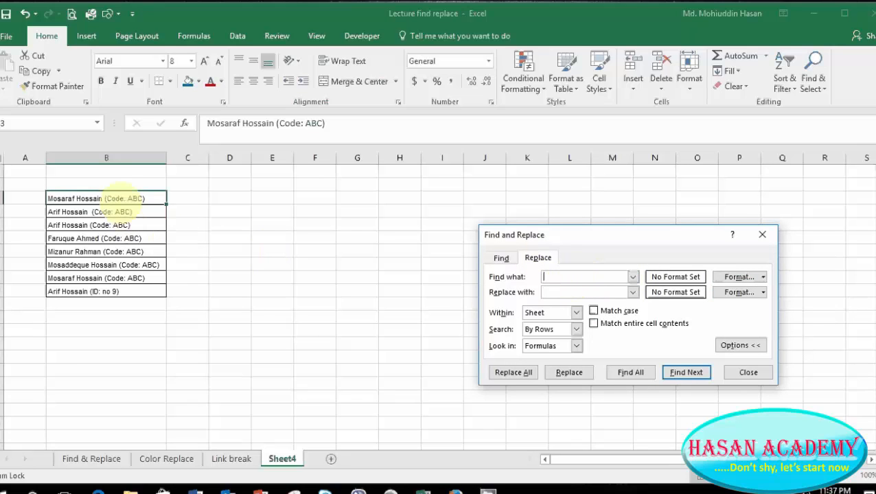
pyautogui.press('Down')
pyautogui.press('Down')
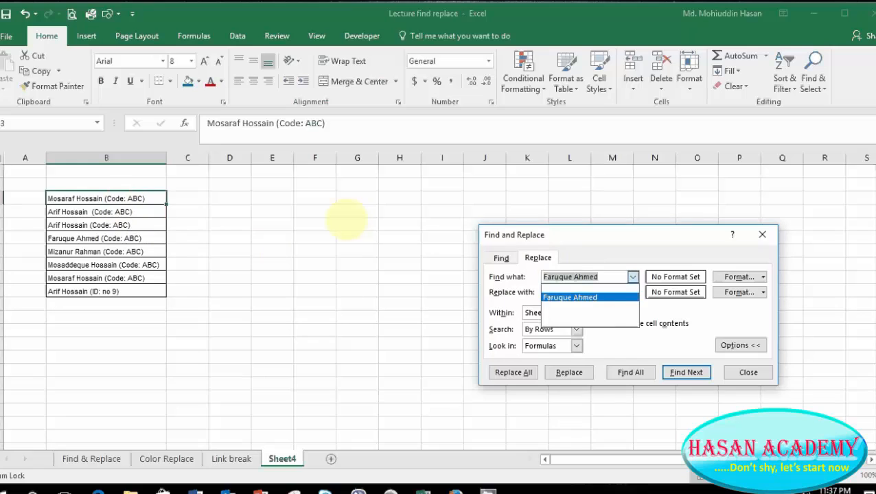
pyautogui.click(350, 224)
pyautogui.click(748, 373)
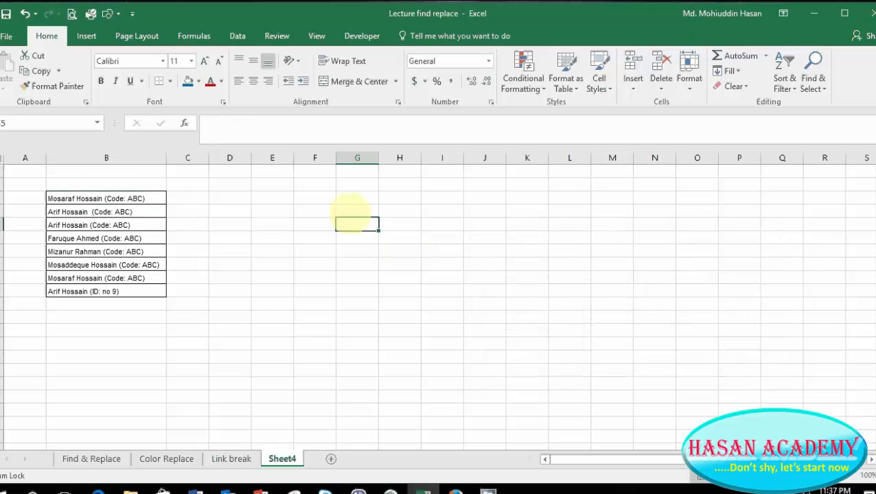
# Find all entries in B3:B10 matching the wildcard pattern (*), with the replacement left empty, and enlarge the results list to show every match.
pyautogui.moveTo(118, 198); pyautogui.dragTo(96, 278)
pyautogui.hotkey('shift', 'Down')
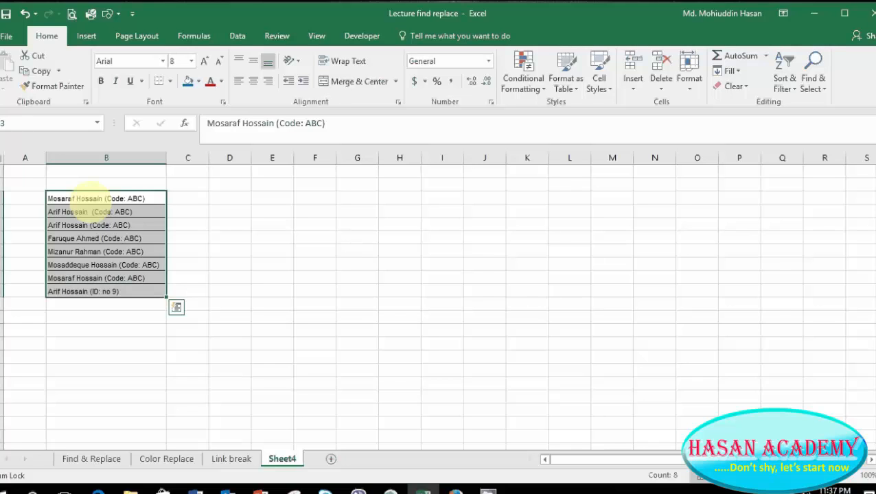
pyautogui.hotkey('ctrl', 'f')
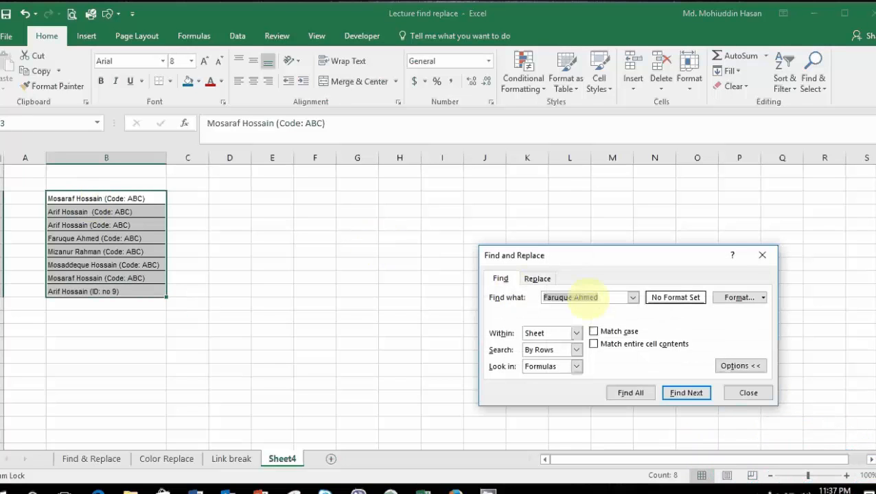
pyautogui.press('BackSpace')
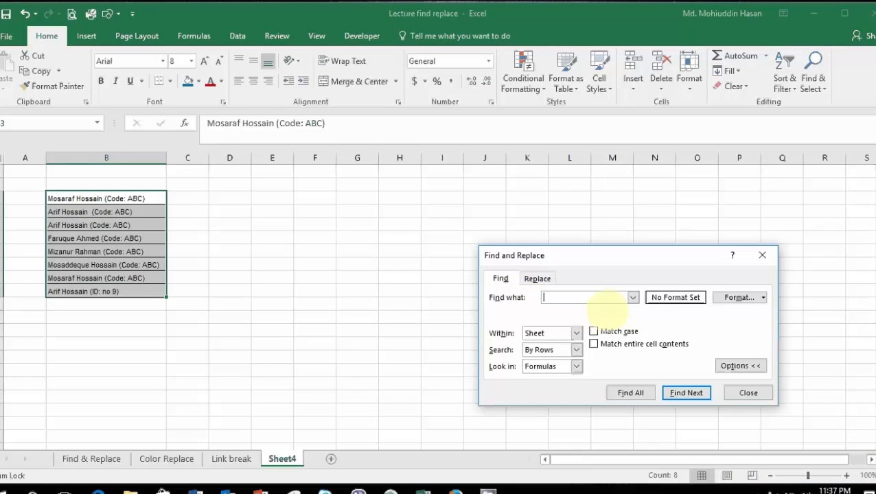
pyautogui.click(537, 279)
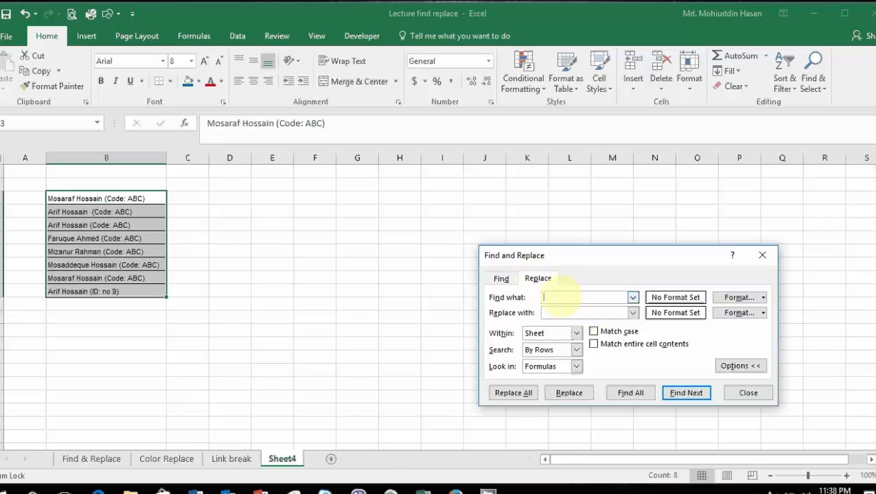
pyautogui.write('(')
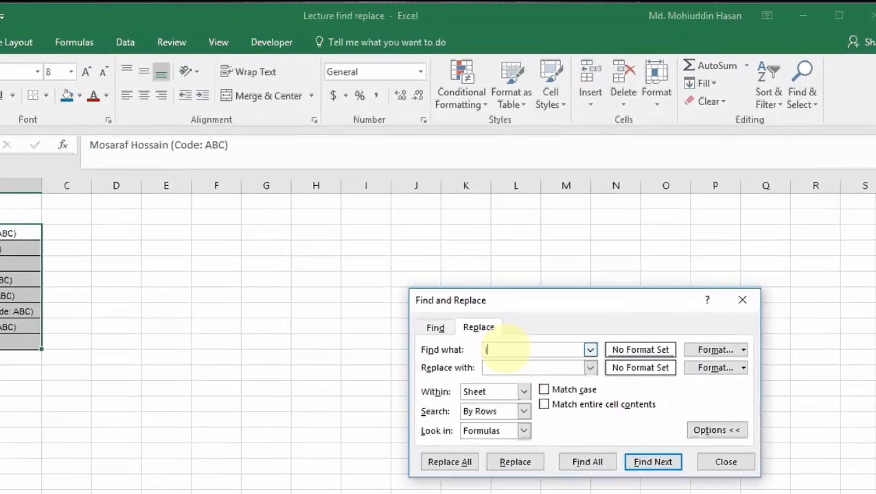
pyautogui.write('*)')
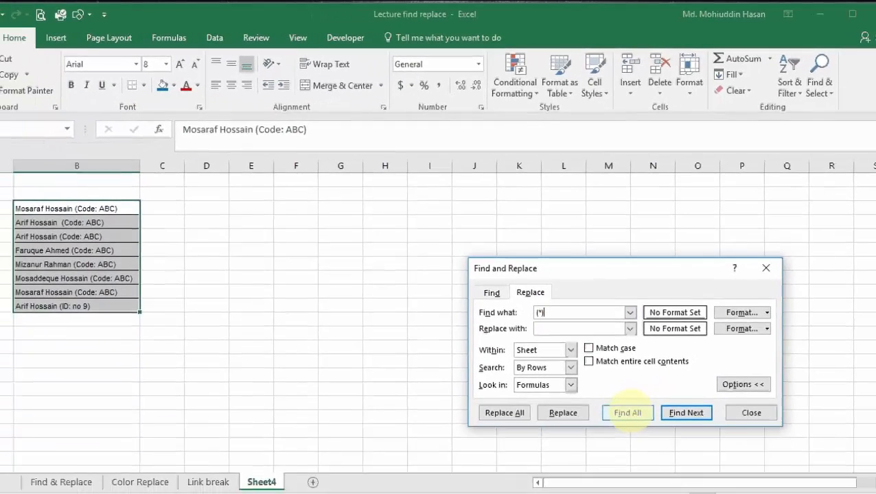
pyautogui.click(585, 464)
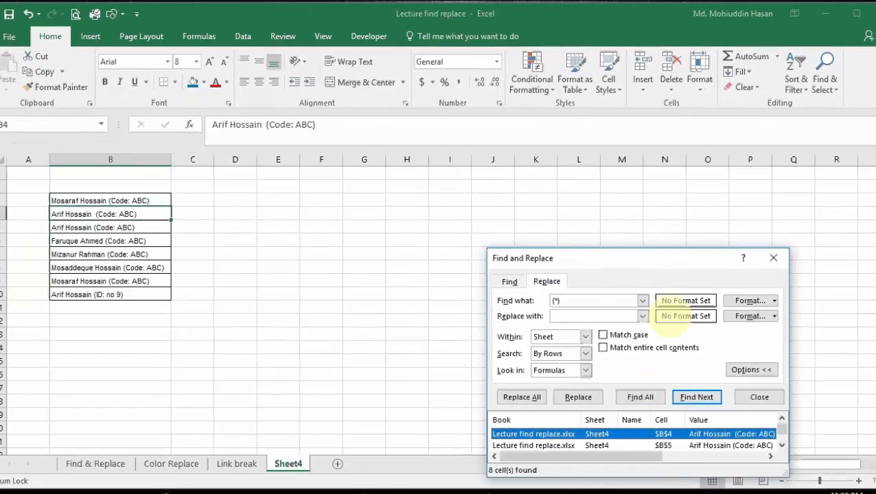
pyautogui.moveTo(651, 260); pyautogui.dragTo(642, 170)
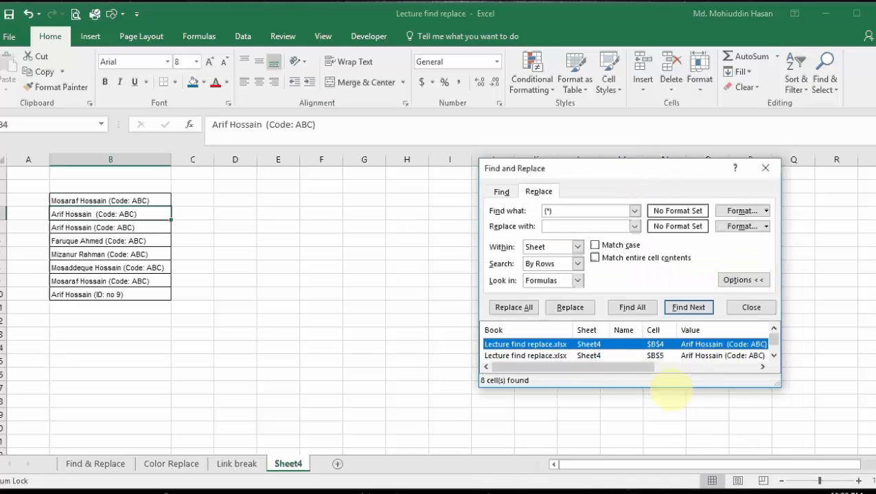
pyautogui.moveTo(669, 388); pyautogui.dragTo(693, 484)
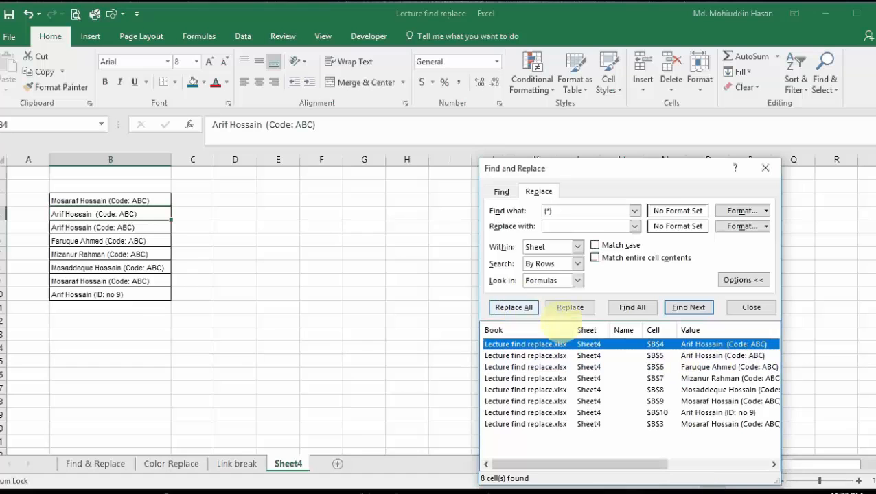
# Replace every (*) match with nothing to strip the bracketed text from B3:B10, and close Find and Replace.
pyautogui.click(515, 307)
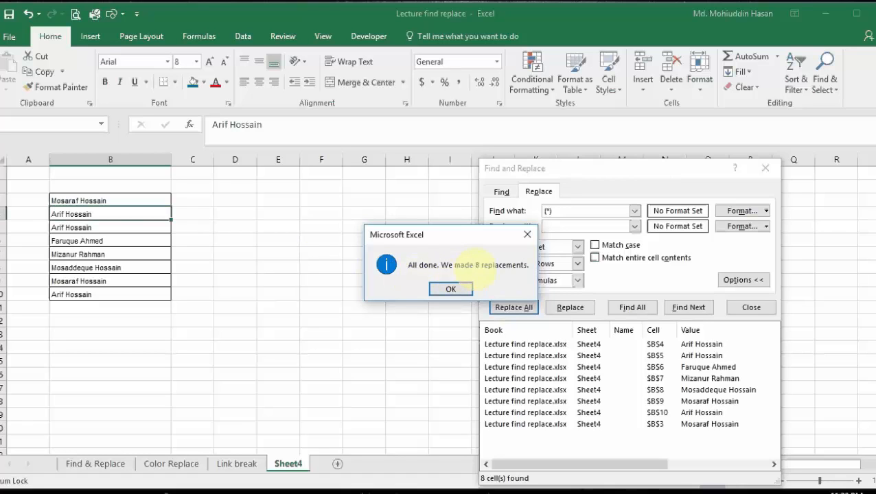
pyautogui.click(448, 291)
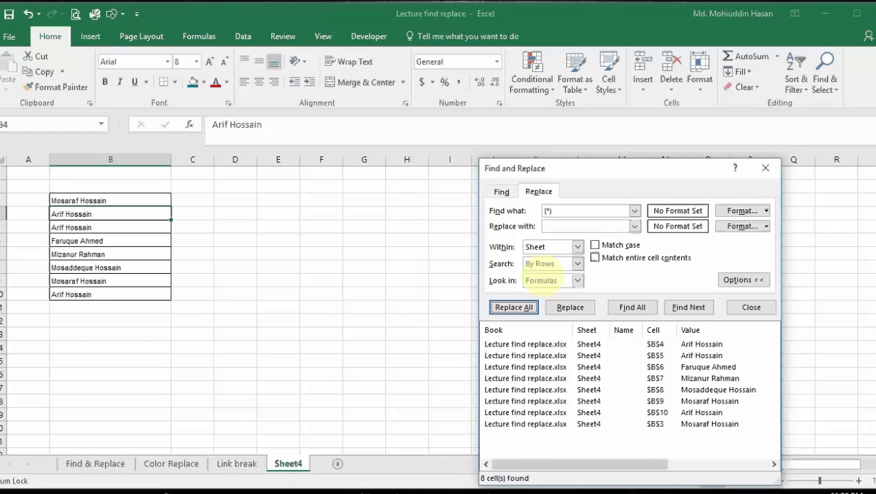
pyautogui.click(770, 168)
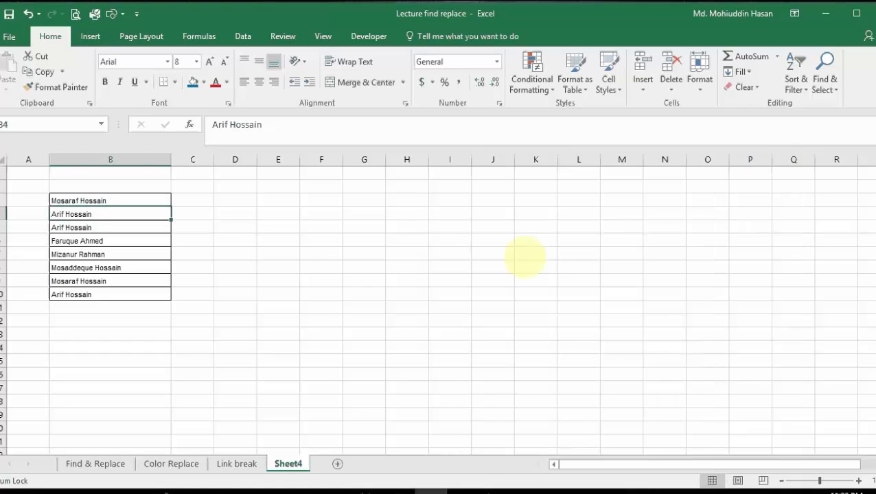